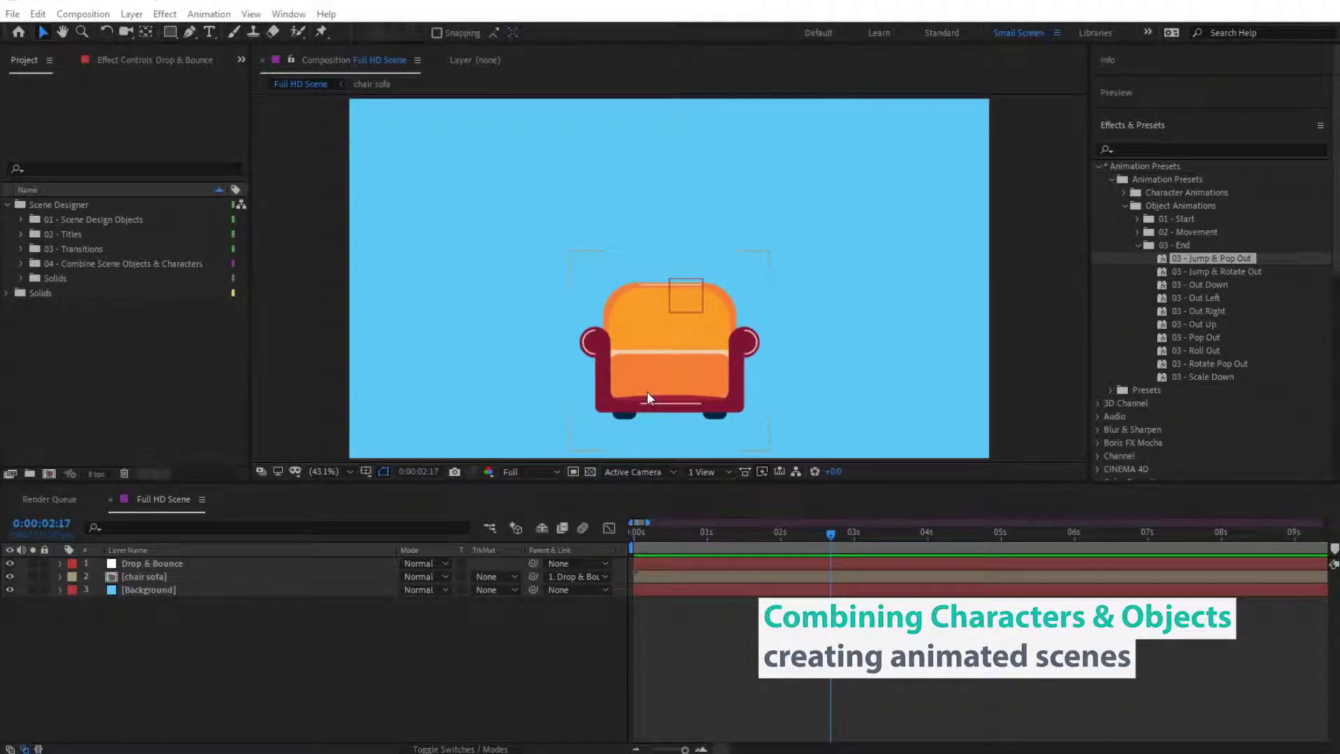
Import Character Animation, Cycling Fast02 and Saxophone PLayer .mov clips from the Exports folder.
key(alt+Tab)
click(576, 276)
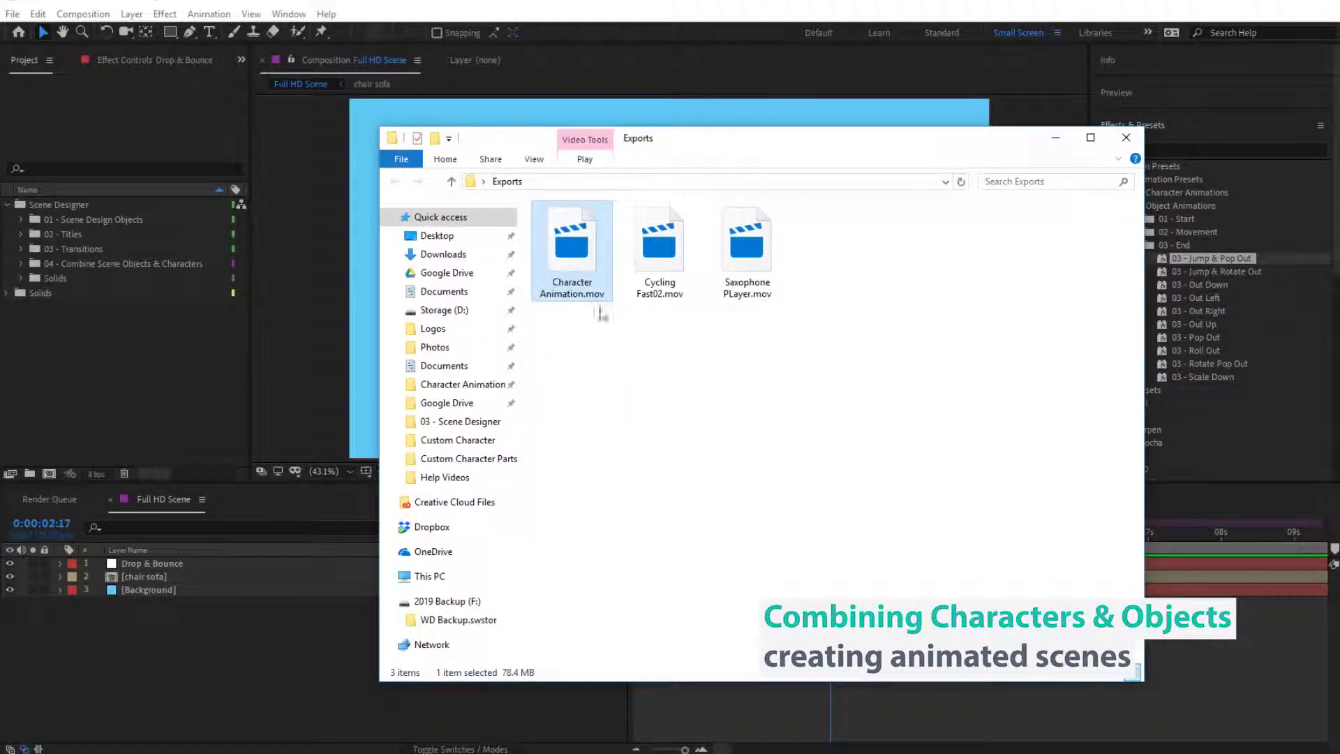
key(Right)
key(Right)
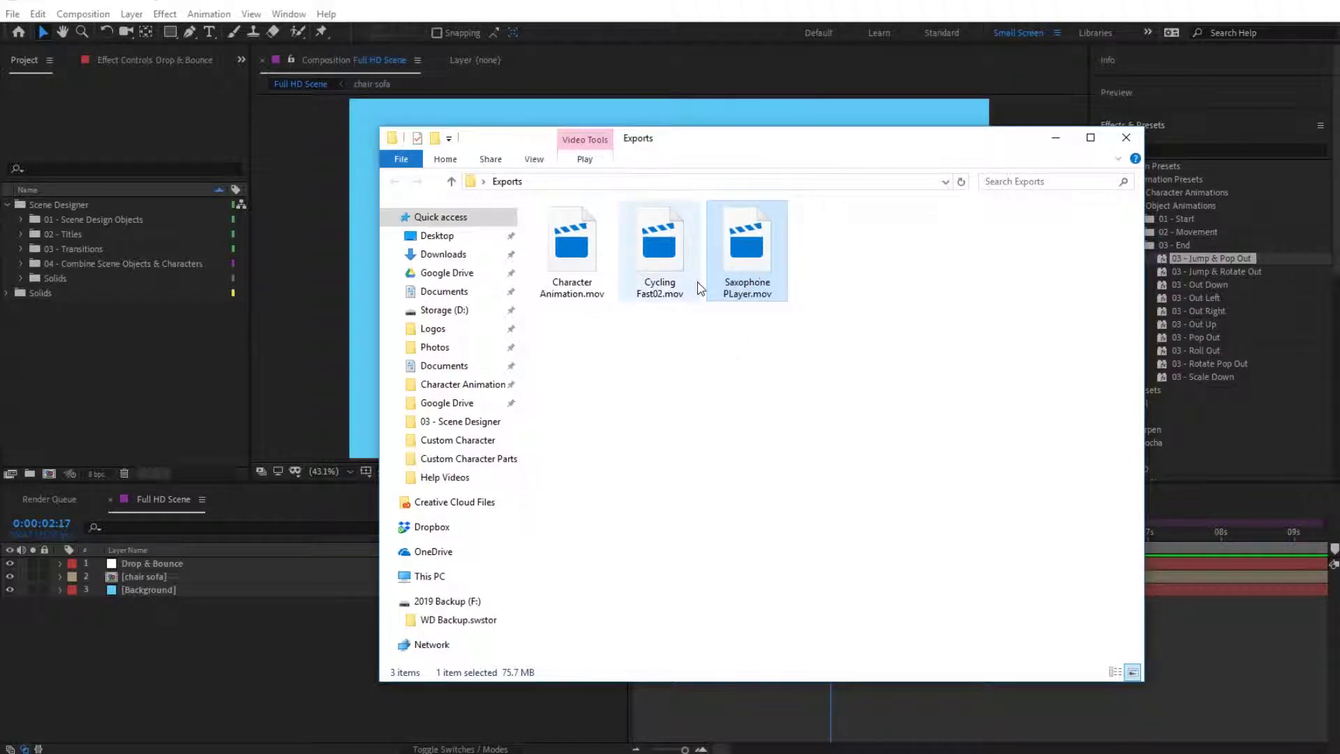
click(625, 359)
drag(762, 363, 99, 381)
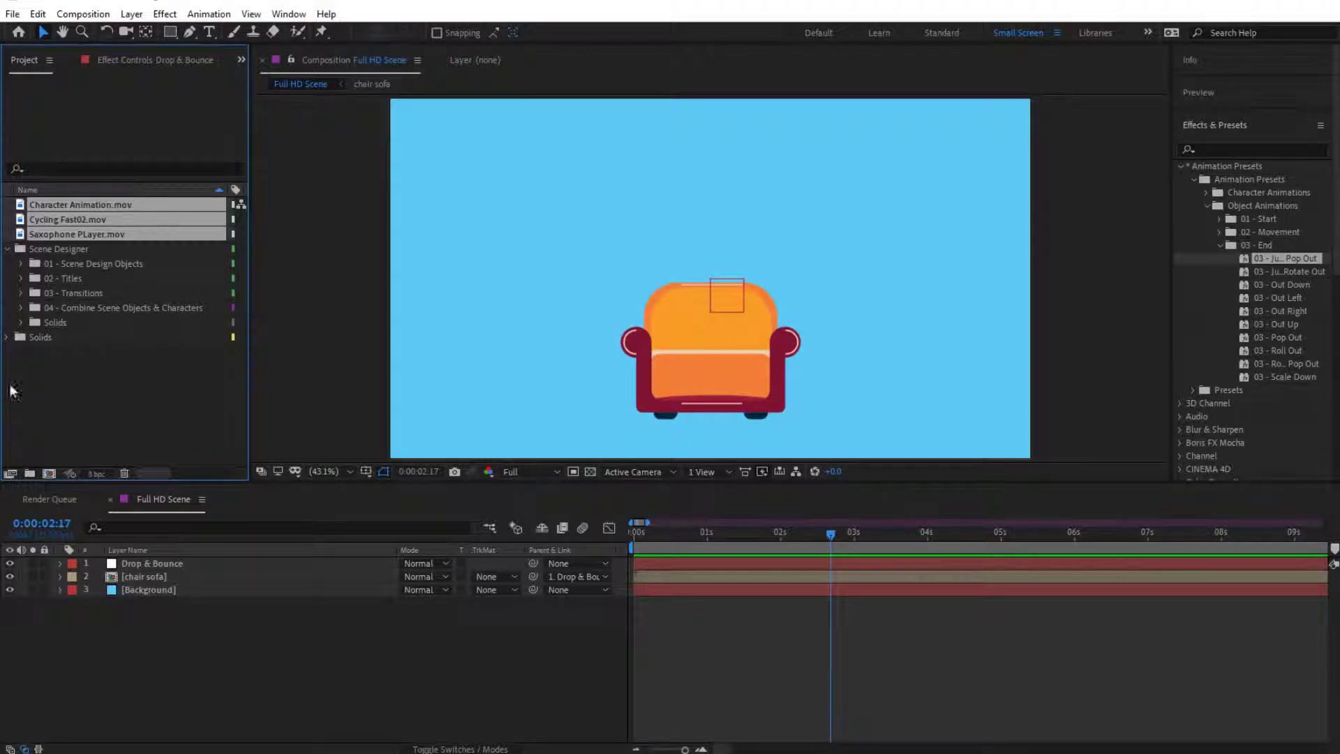
Add Character Animation.mov to Full HD Scene at 80% scale, positioned over the sofa.
click(68, 362)
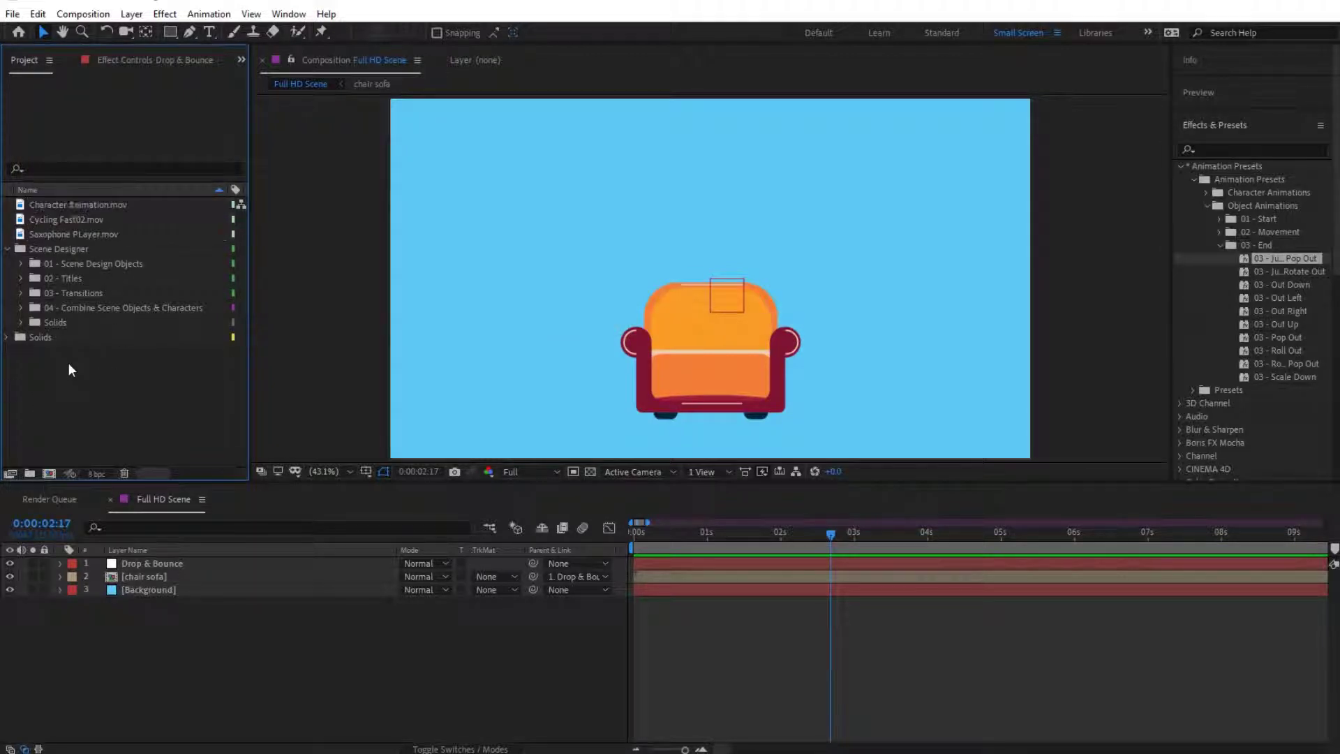
drag(66, 207, 709, 338)
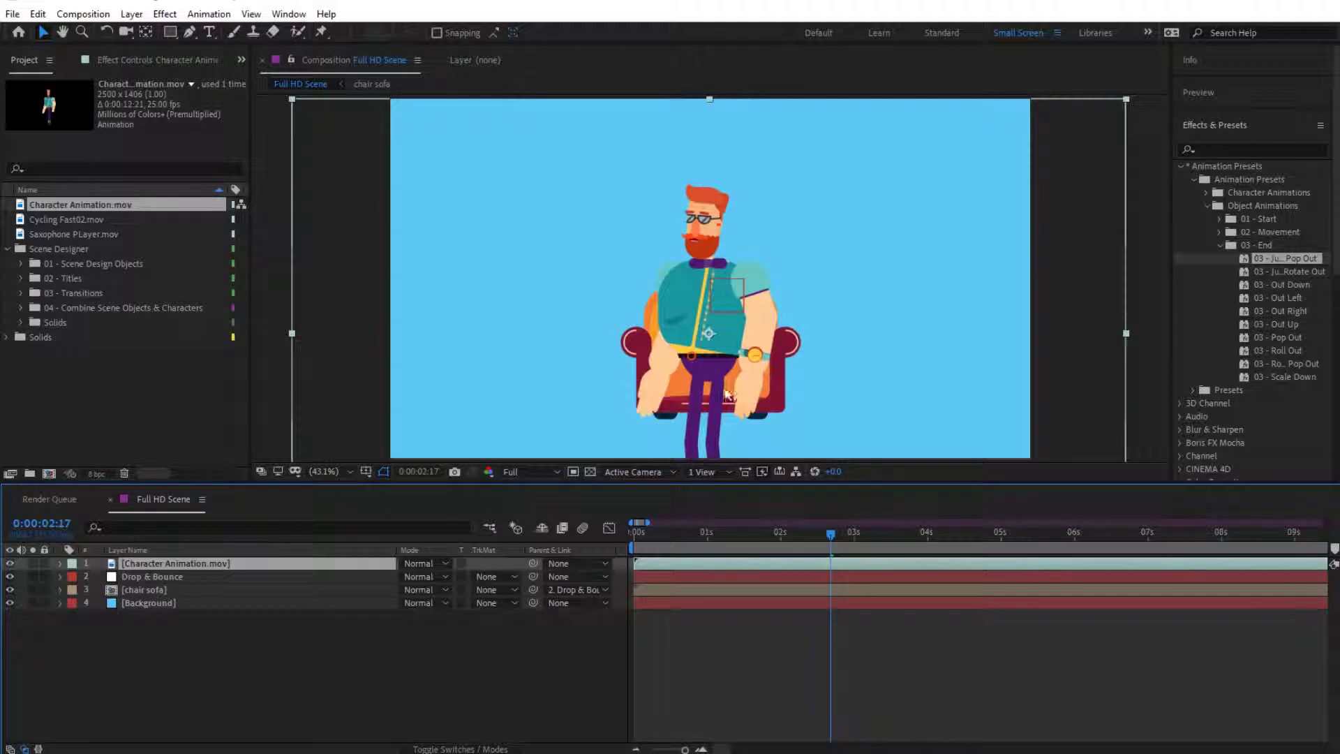
drag(714, 384, 721, 309)
key(s)
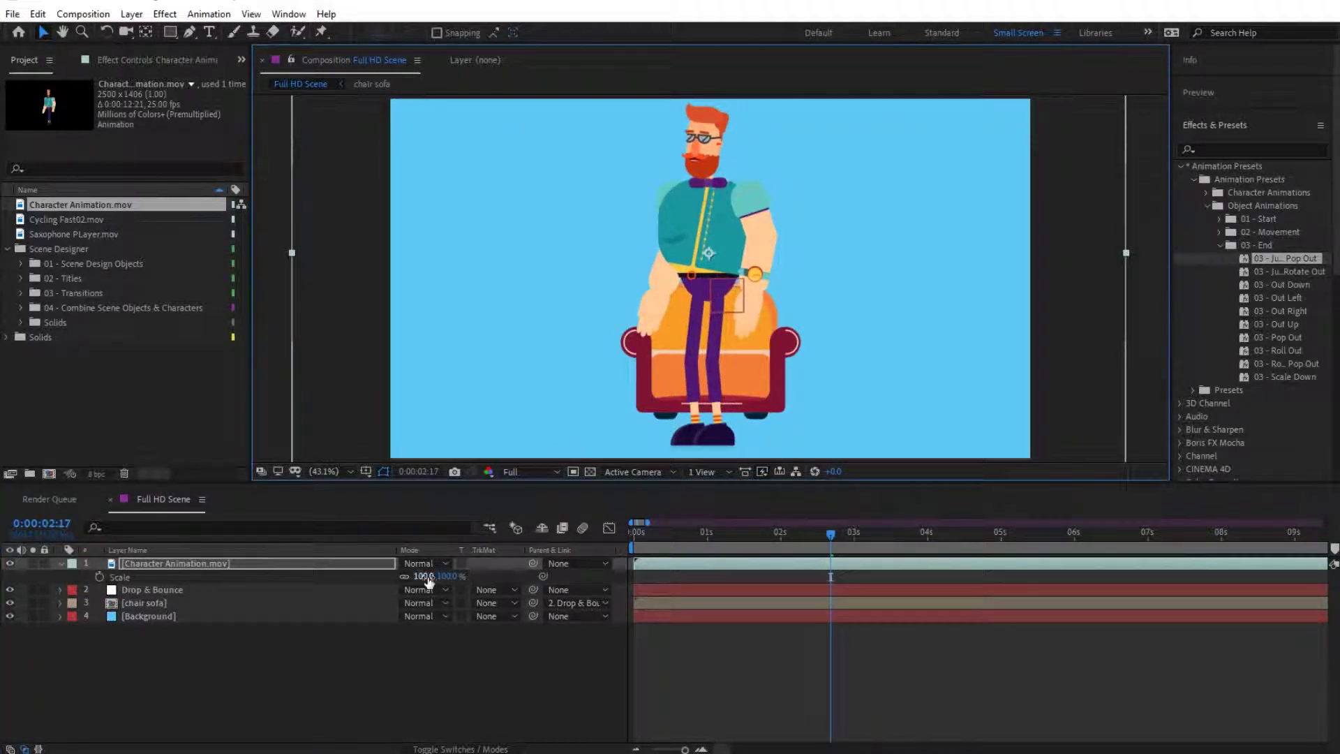
drag(427, 580, 404, 580)
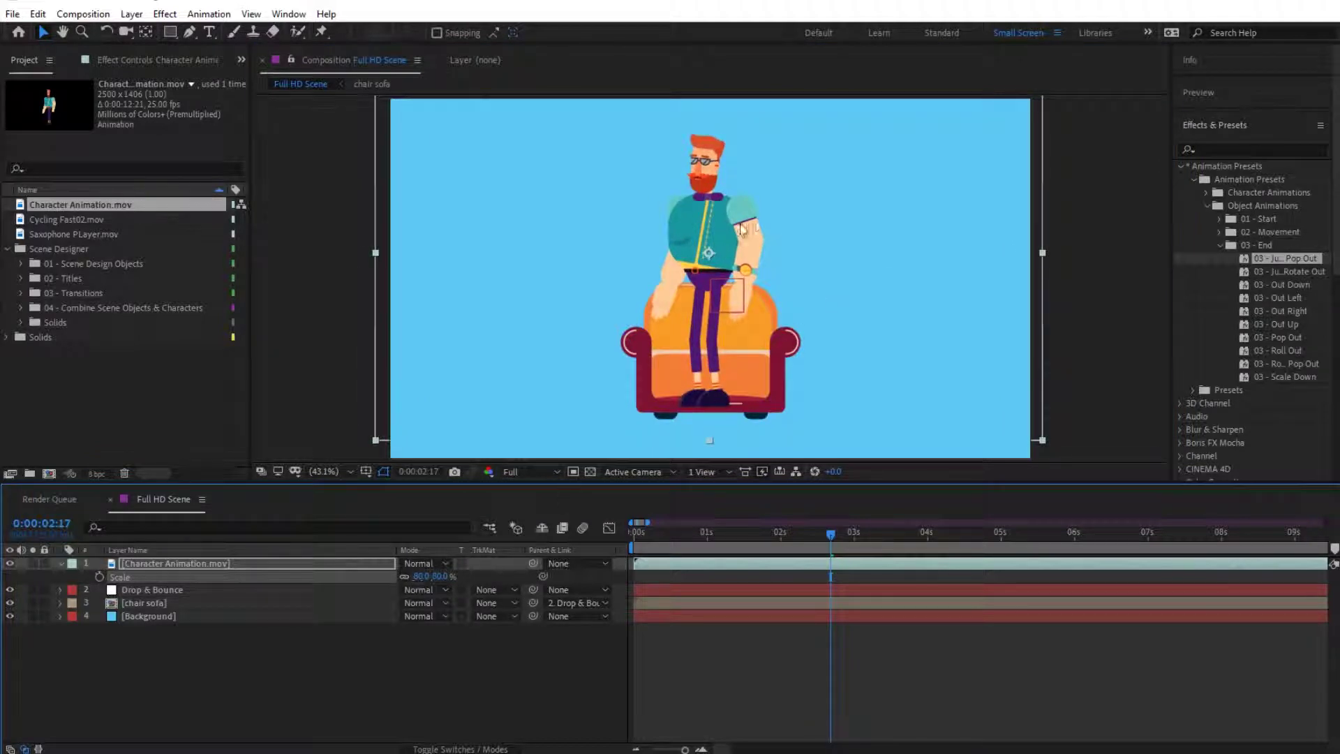
drag(741, 230, 741, 253)
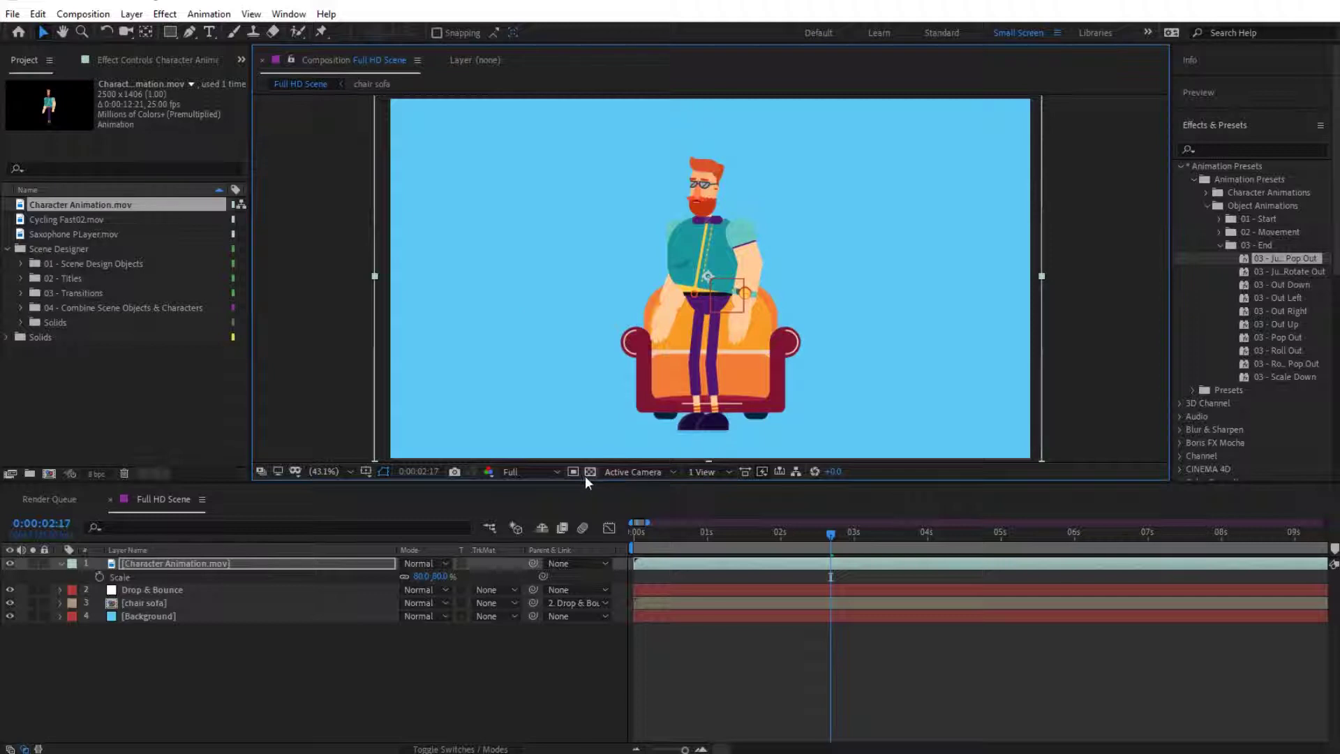
drag(588, 482, 594, 511)
key(space)
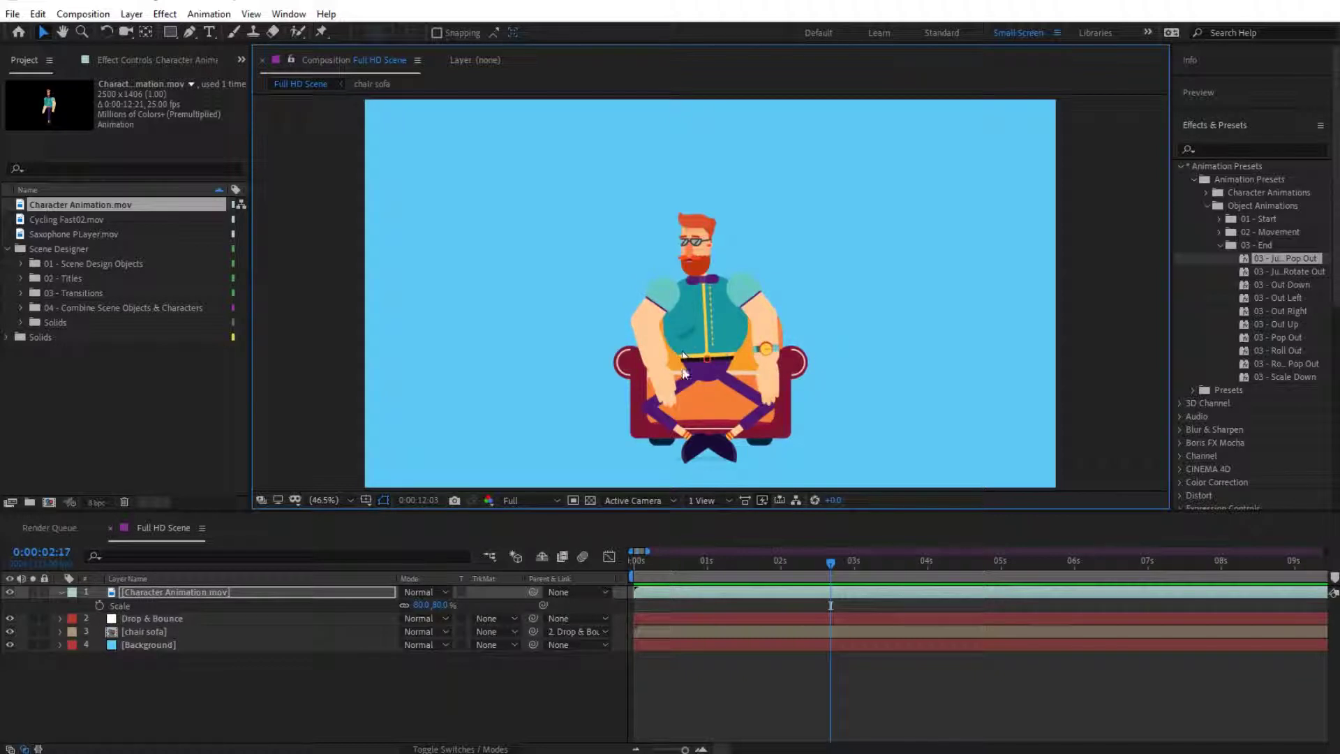
key(space)
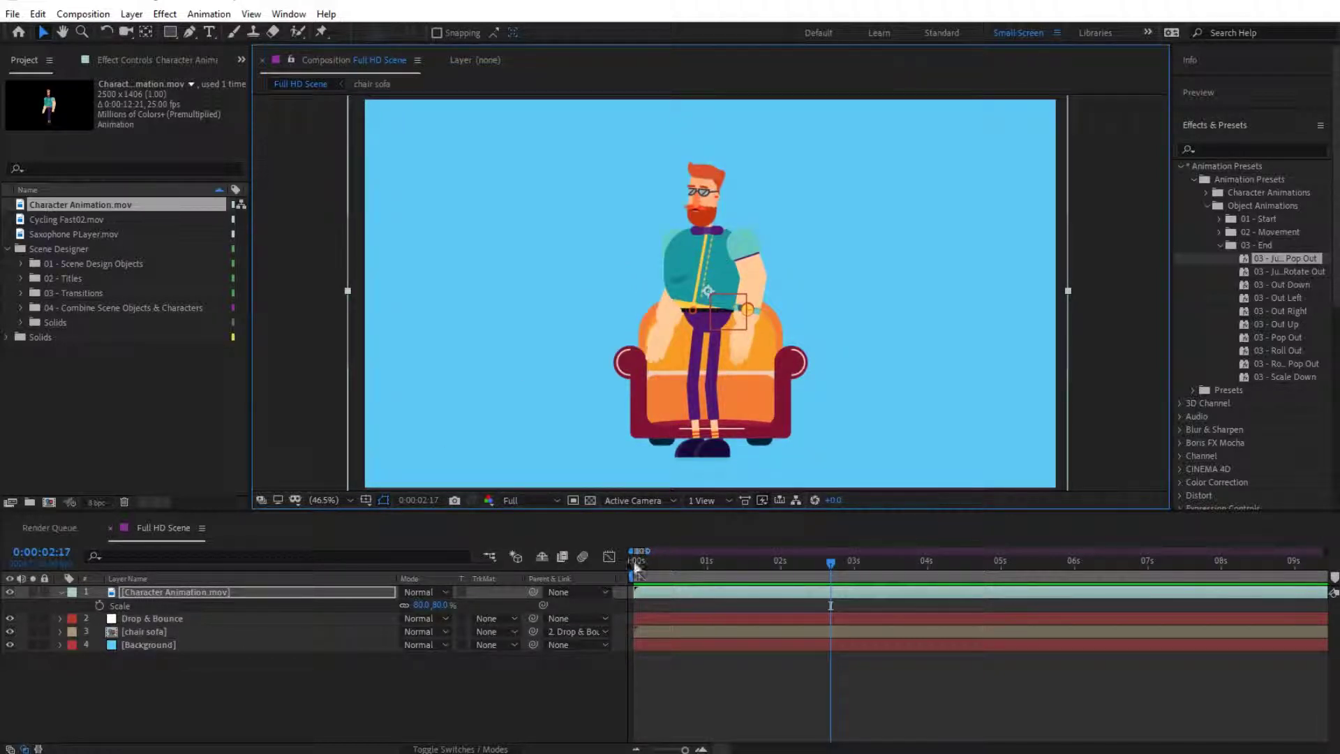
drag(635, 570, 683, 570)
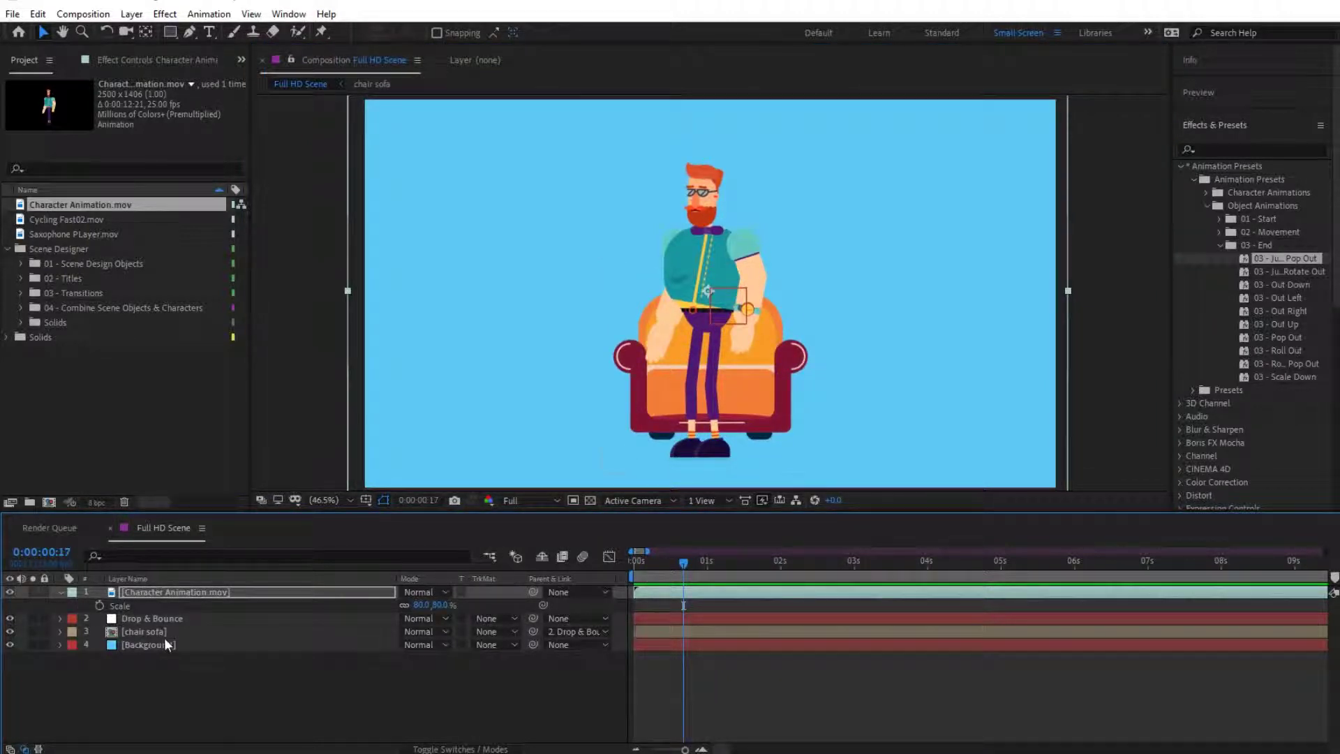
Shift the Drop & Bounce layer later and scrub ahead to watch the sofa drop.
click(147, 619)
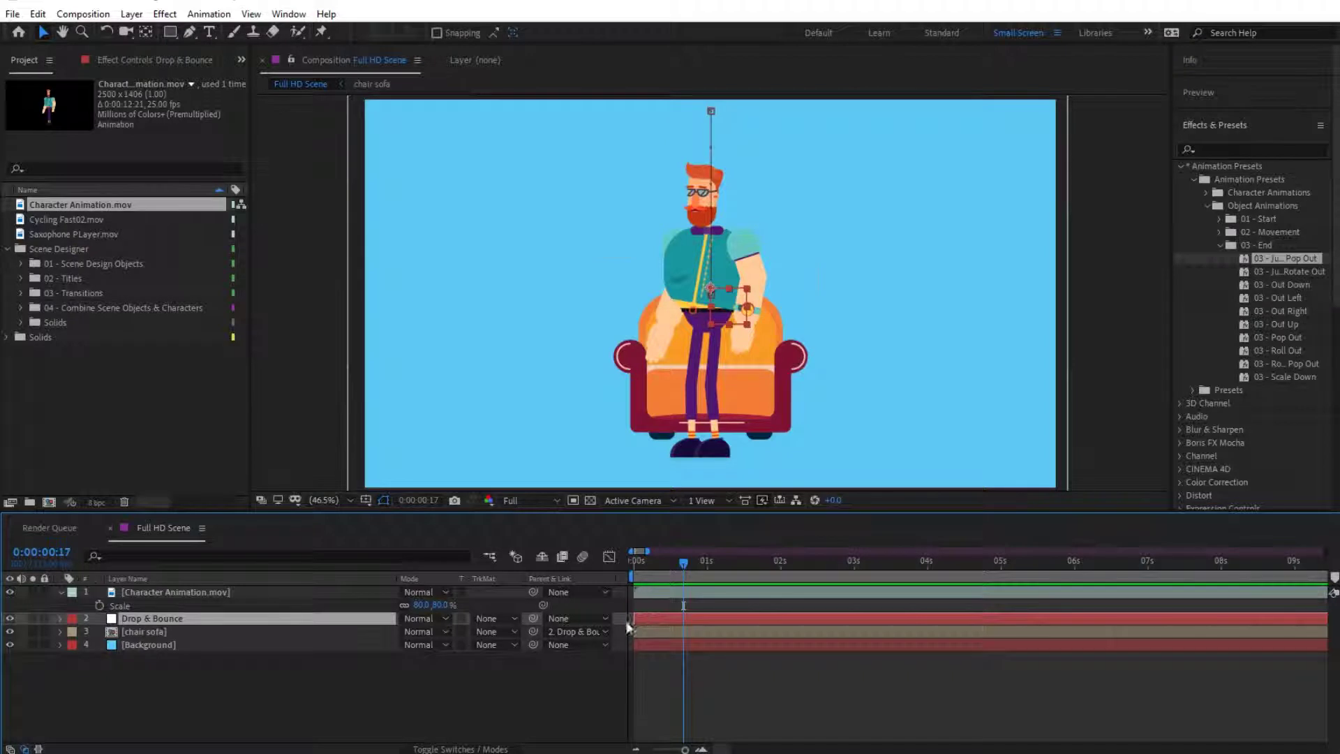
drag(671, 620, 735, 620)
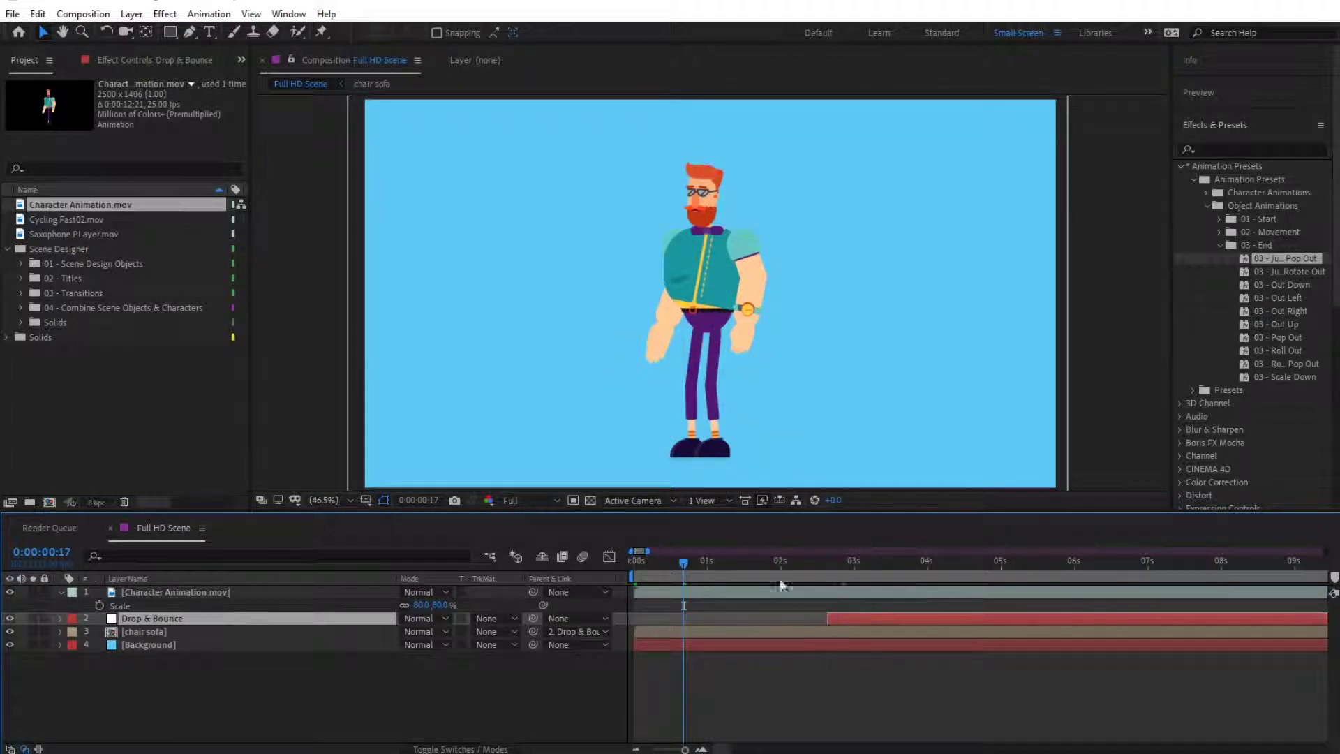
drag(769, 575, 1268, 614)
mouse_move(975, 623)
mouse_down()
mouse_move(1316, 619)
mouse_move(822, 634)
mouse_move(991, 620)
mouse_up()
Start the work area near 4 seconds, preview, then move the sofa drop back near 0s.
drag(692, 749, 682, 750)
drag(627, 570, 704, 585)
key(space)
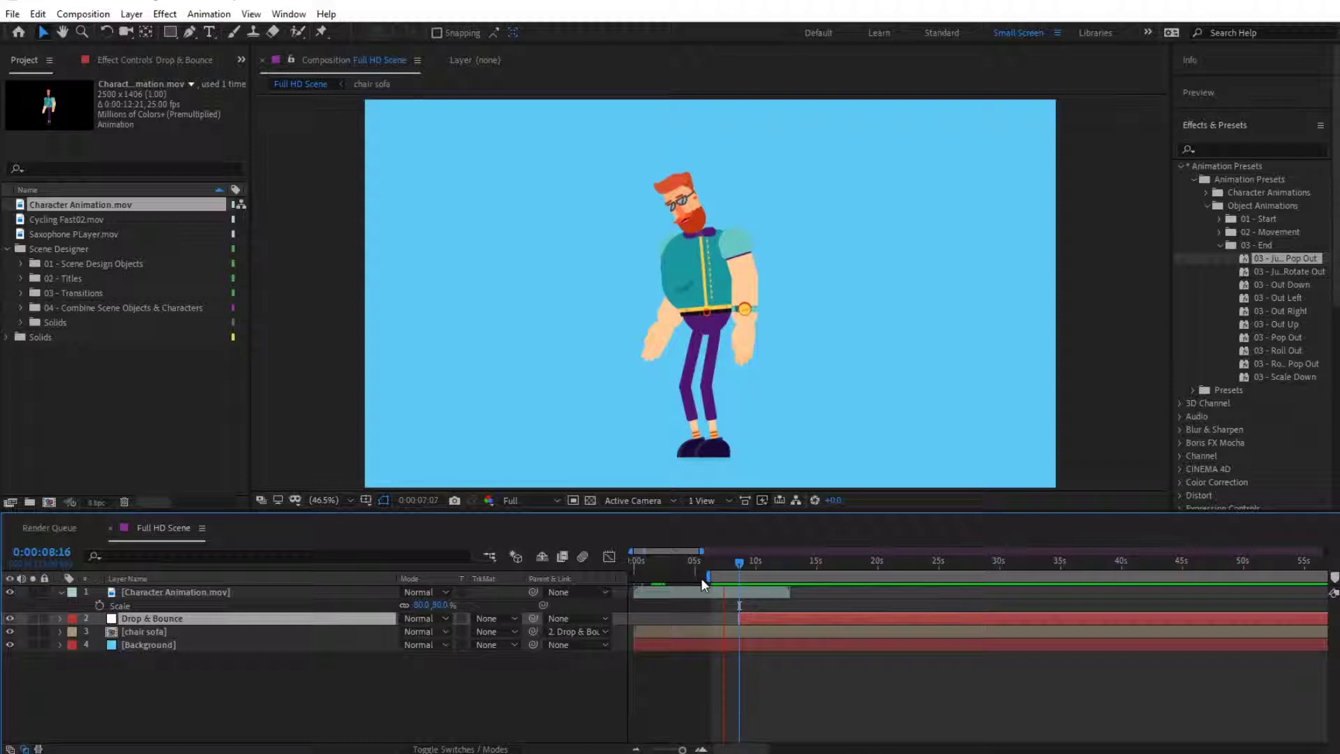
drag(708, 576, 680, 579)
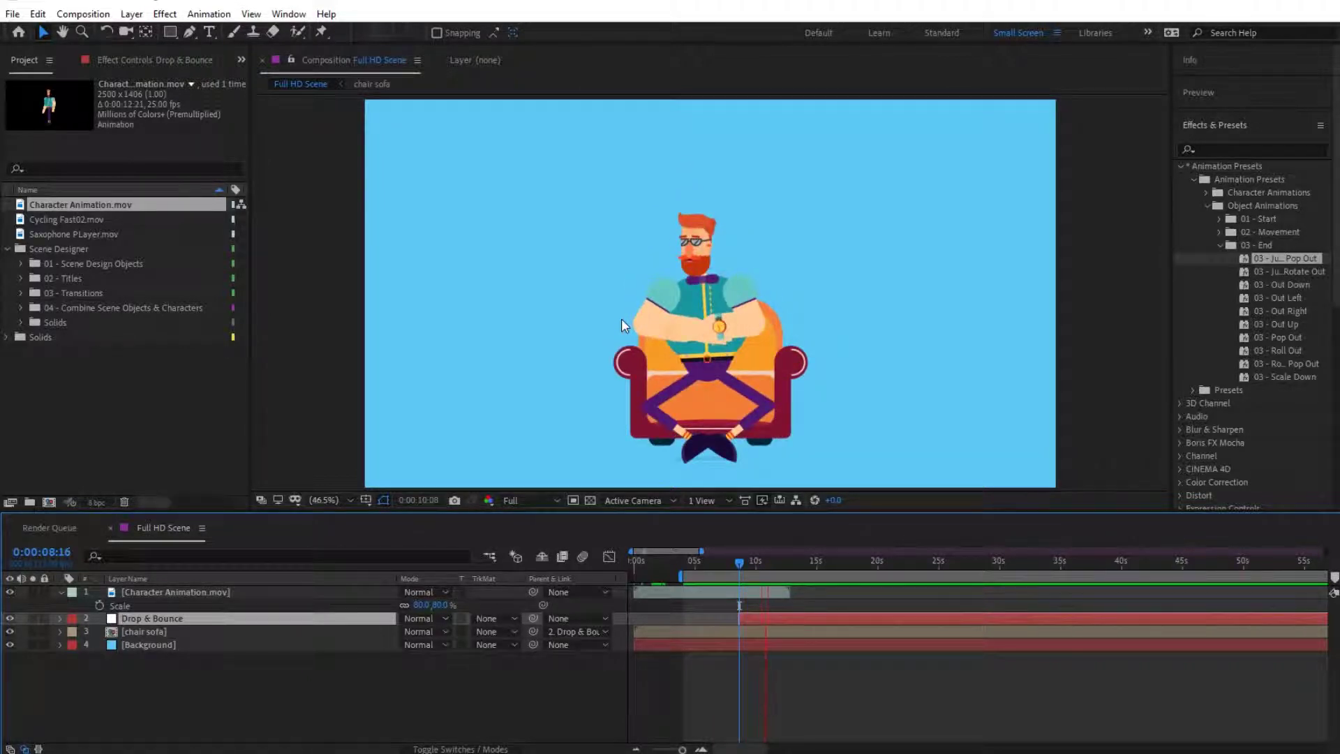
key(space)
drag(759, 616, 656, 622)
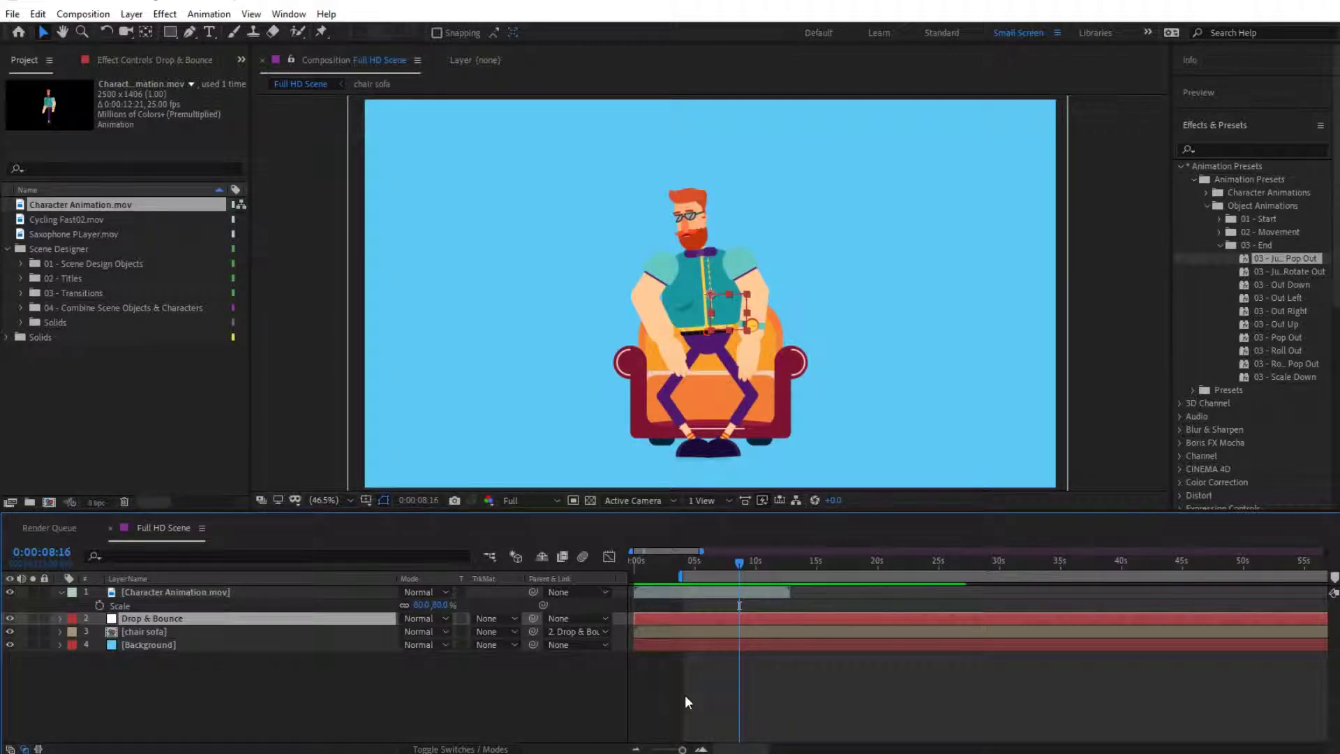
Reset the work area to 0s, select the character layer and step frames to about 0:00:06:07.
key(ctrl+alt+b)
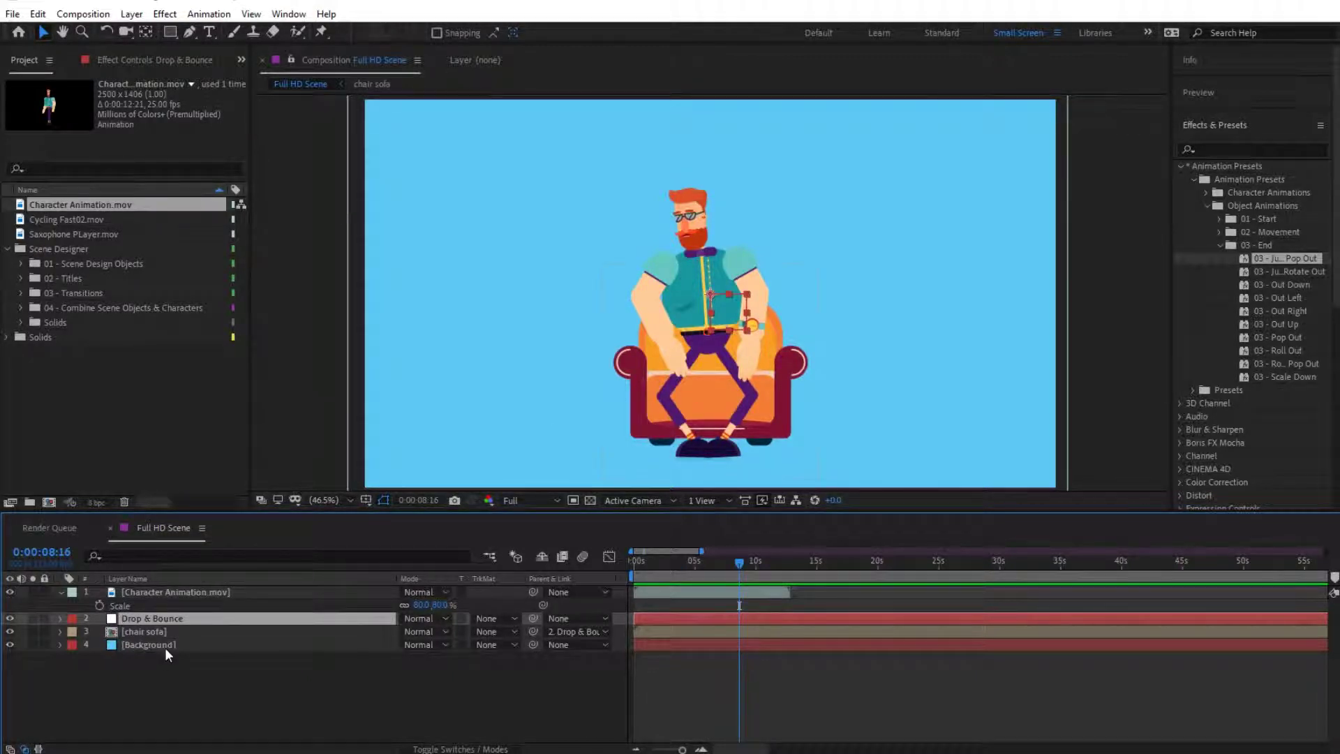
click(163, 593)
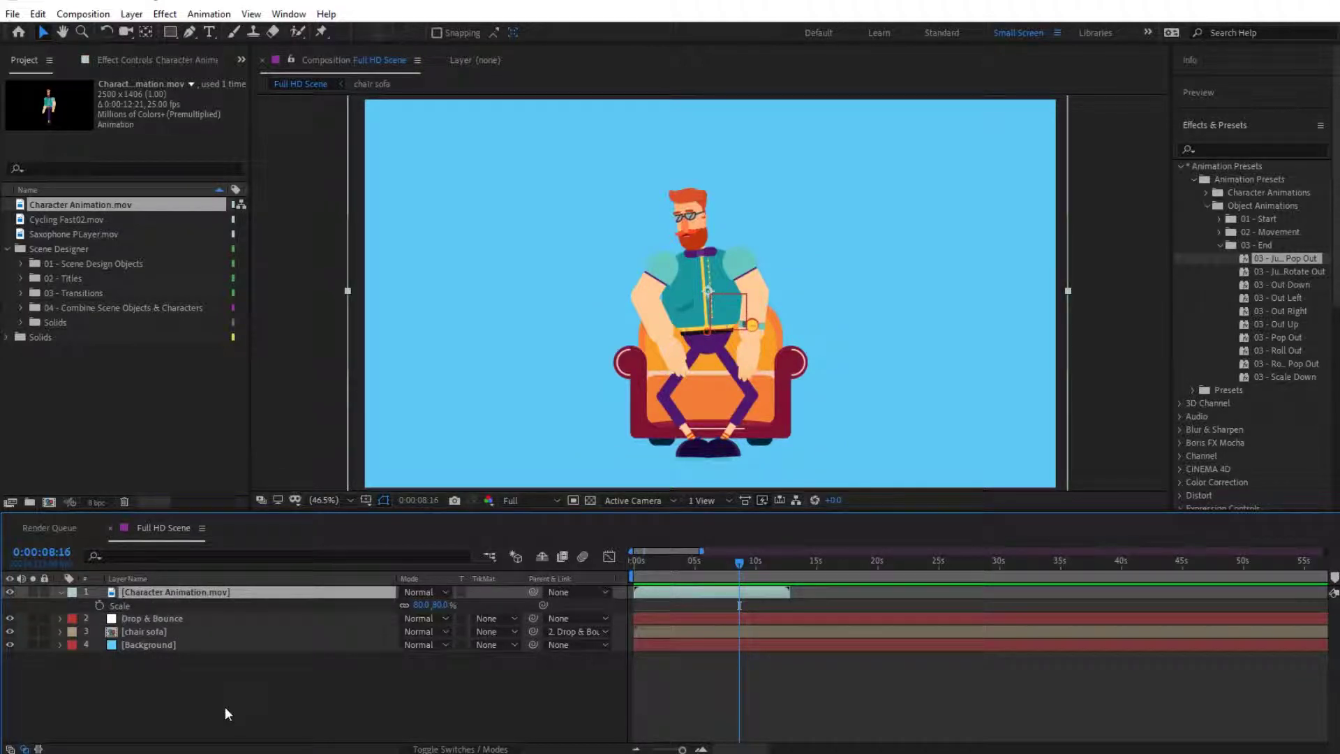
drag(663, 562, 711, 596)
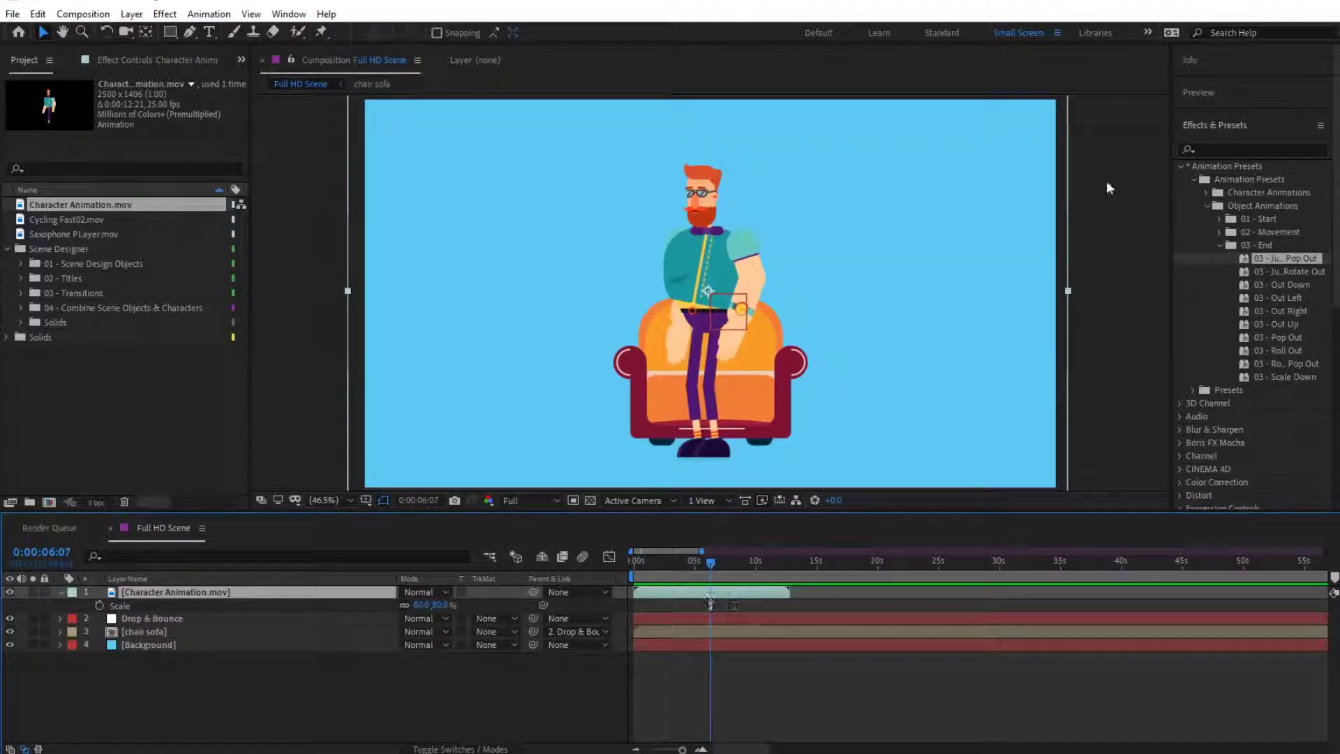
click(1230, 98)
click(1269, 119)
click(1269, 119)
click(1233, 118)
click(1232, 119)
click(1232, 119)
click(1233, 118)
click(1233, 119)
click(1233, 119)
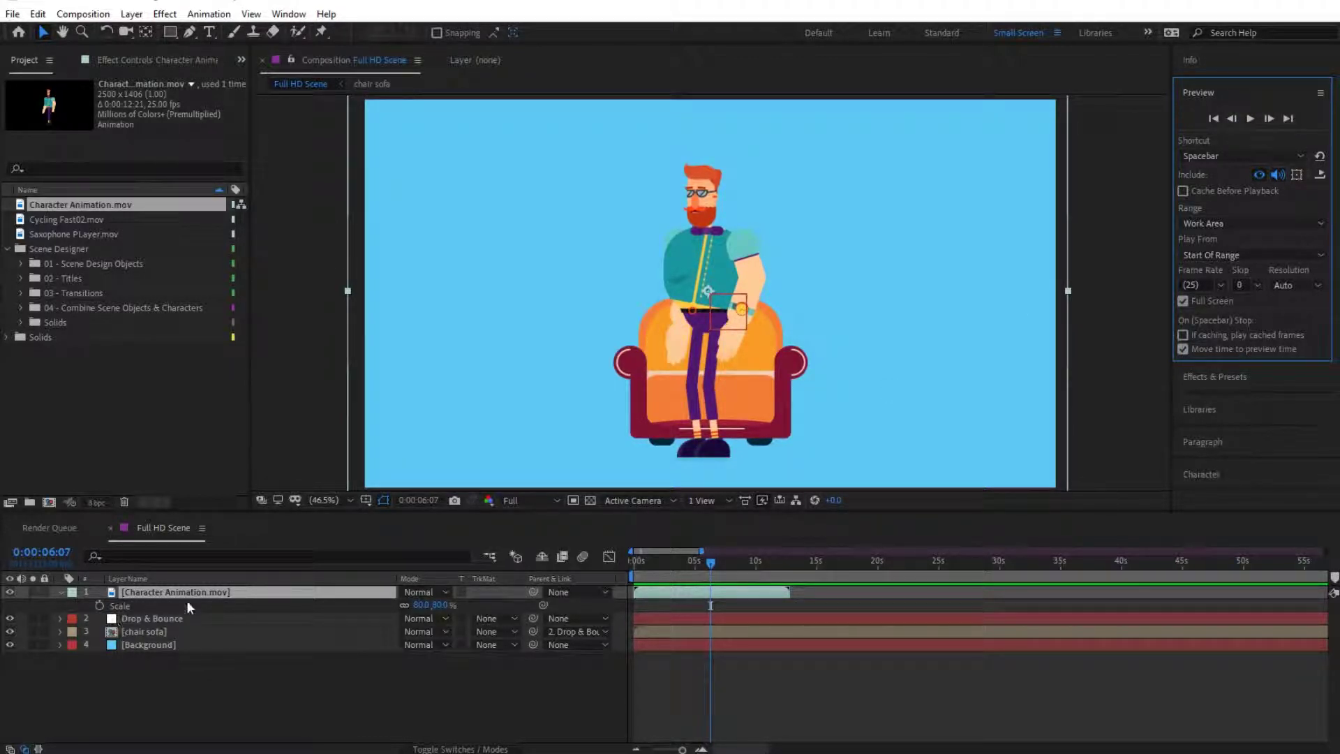
Keyframe the character's Position on the sofa, then at about 4 seconds off the right edge.
click(203, 593)
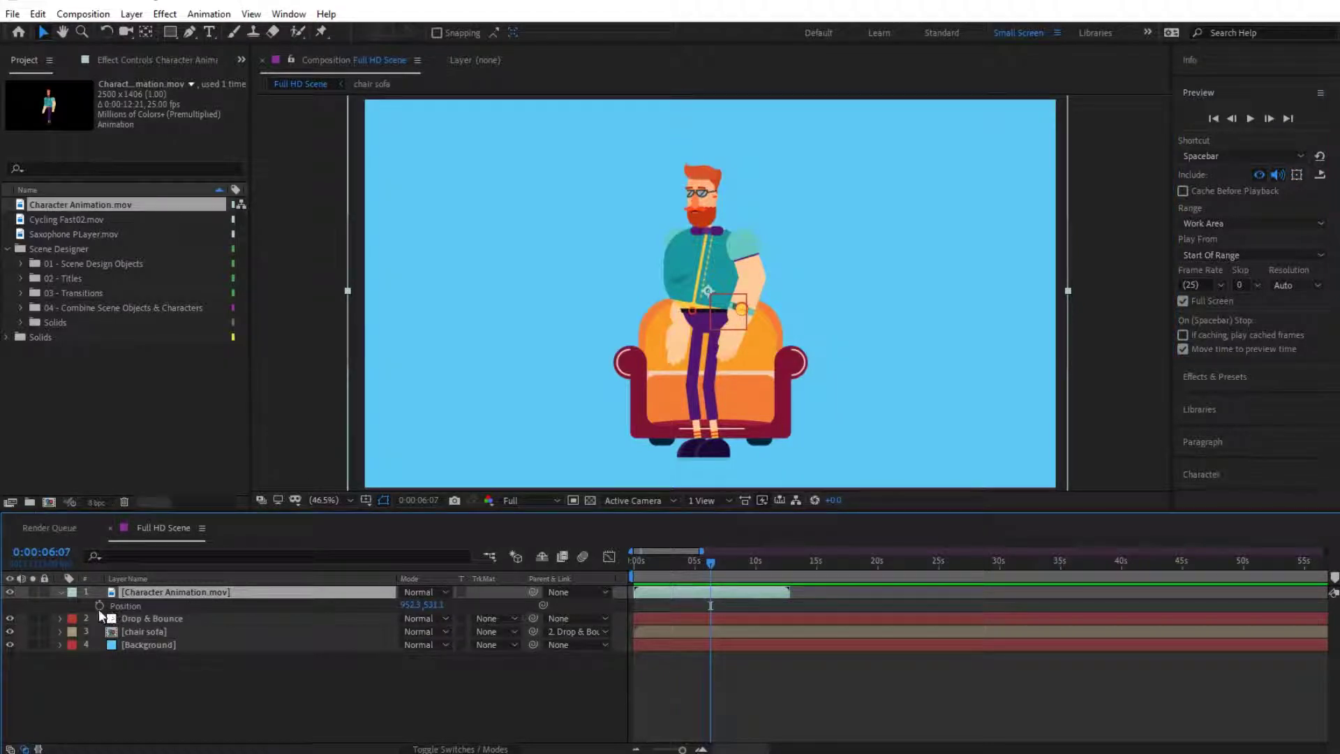
key(p)
click(99, 608)
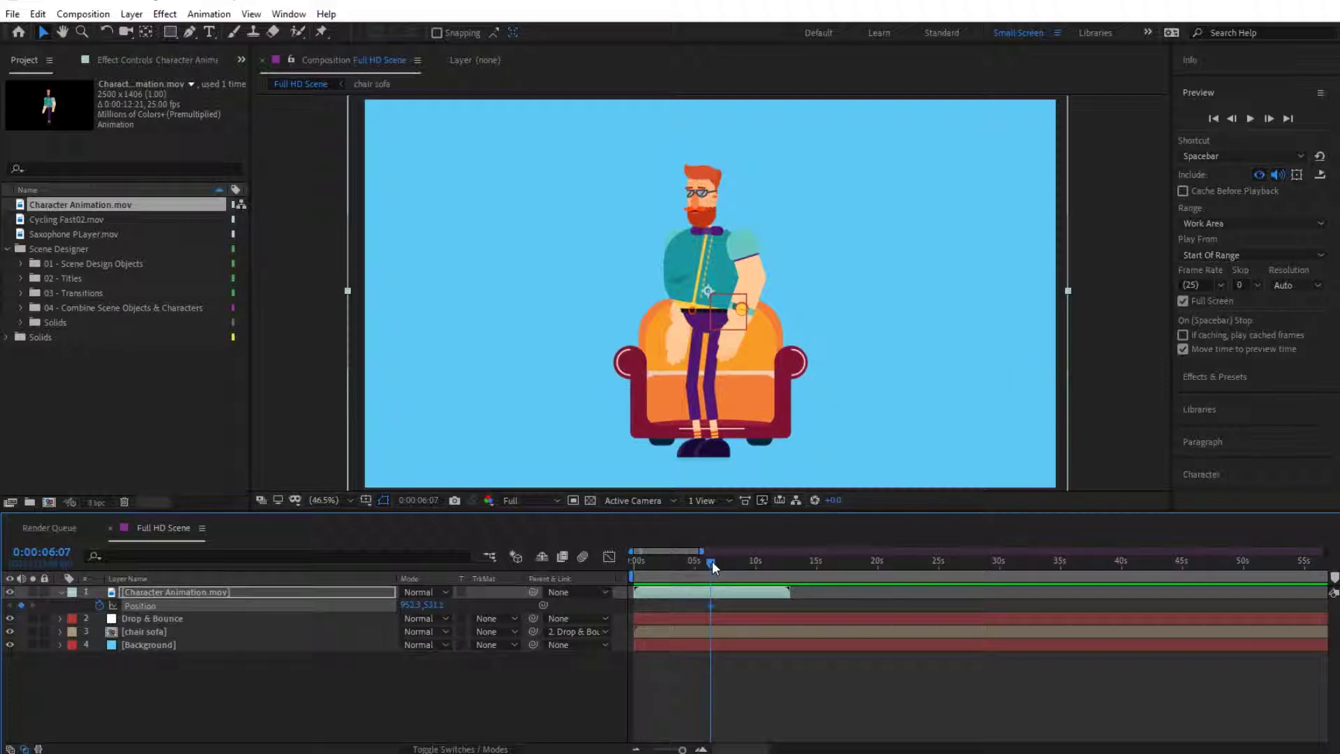
drag(712, 560, 687, 585)
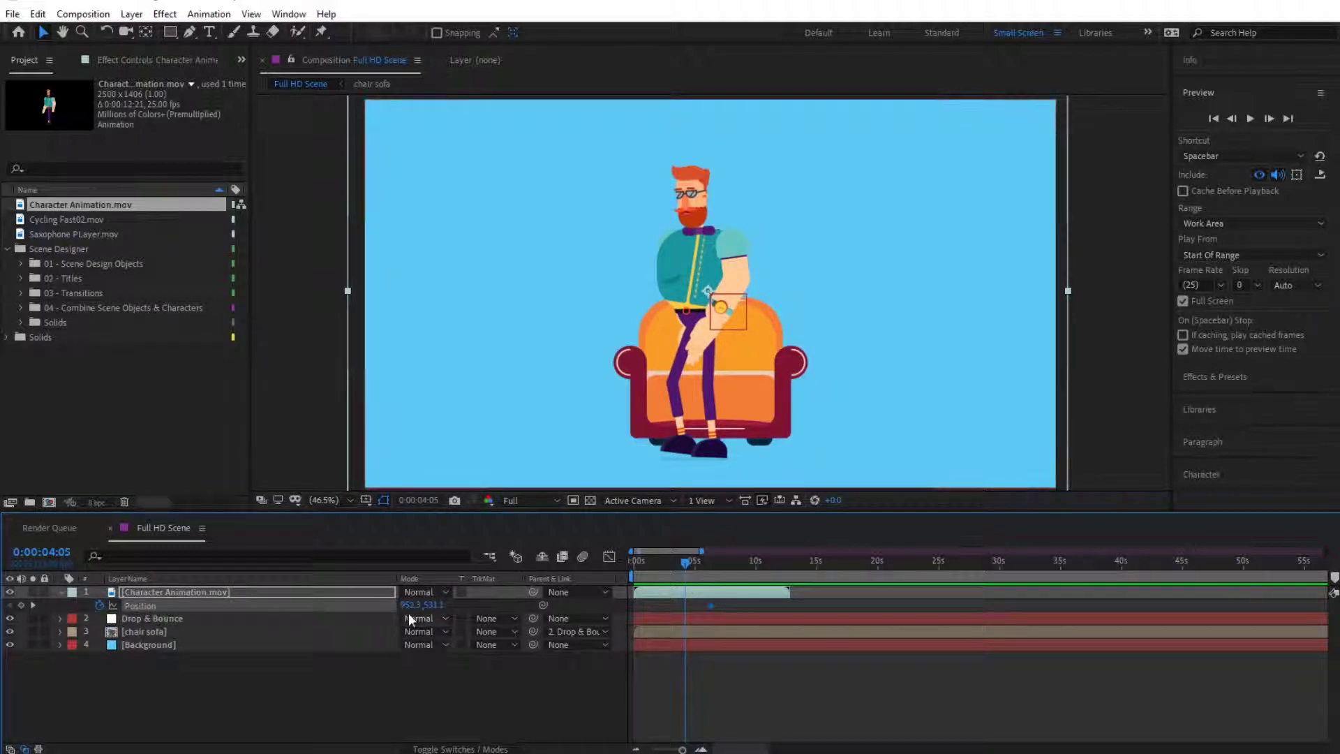
drag(411, 605, 538, 606)
drag(1055, 591, 1058, 591)
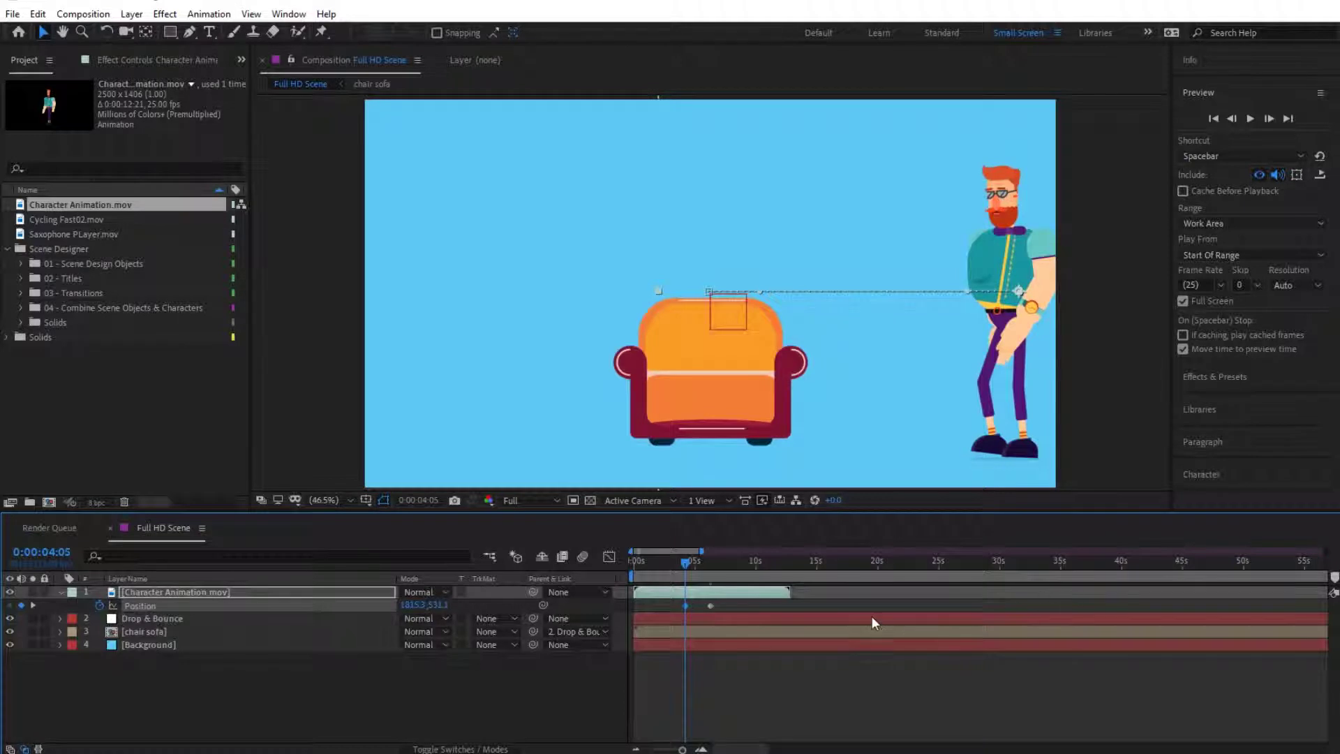
Preview the walk-in, scrub to where the character sits, and deselect the layer.
key(space)
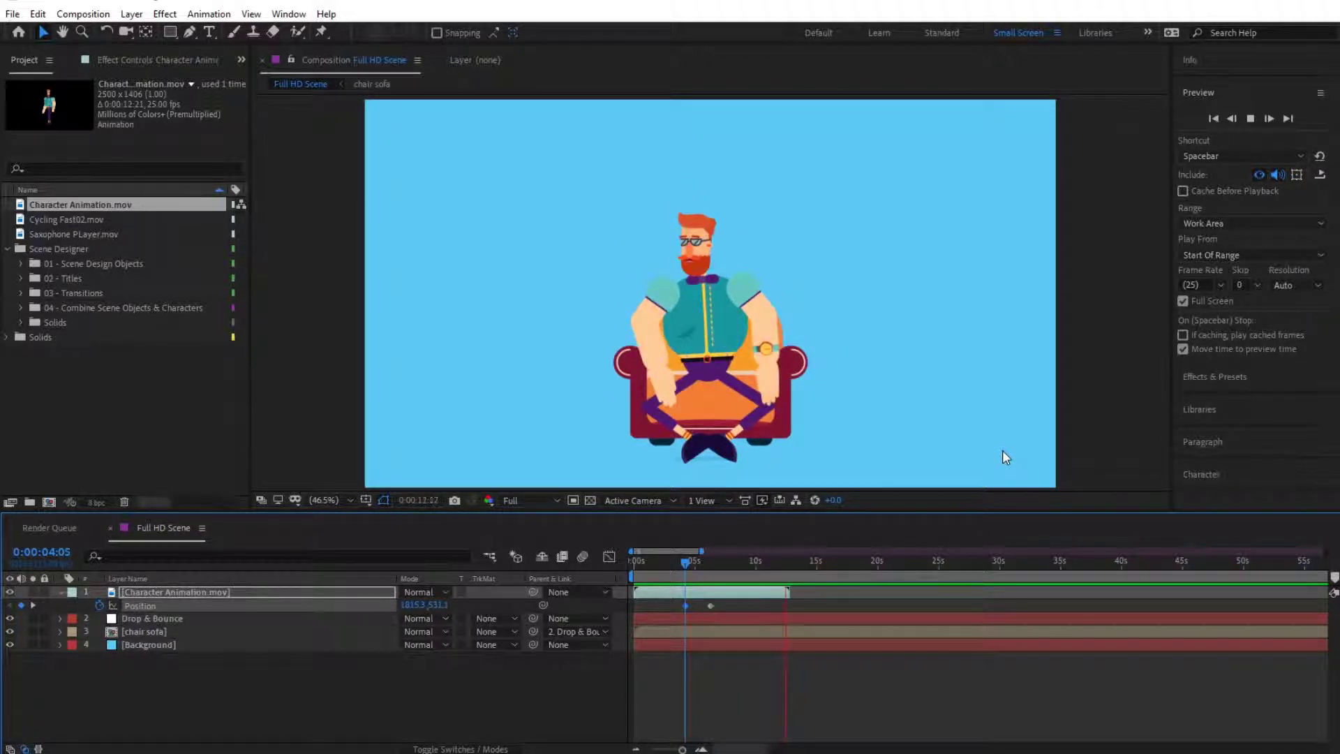
key(space)
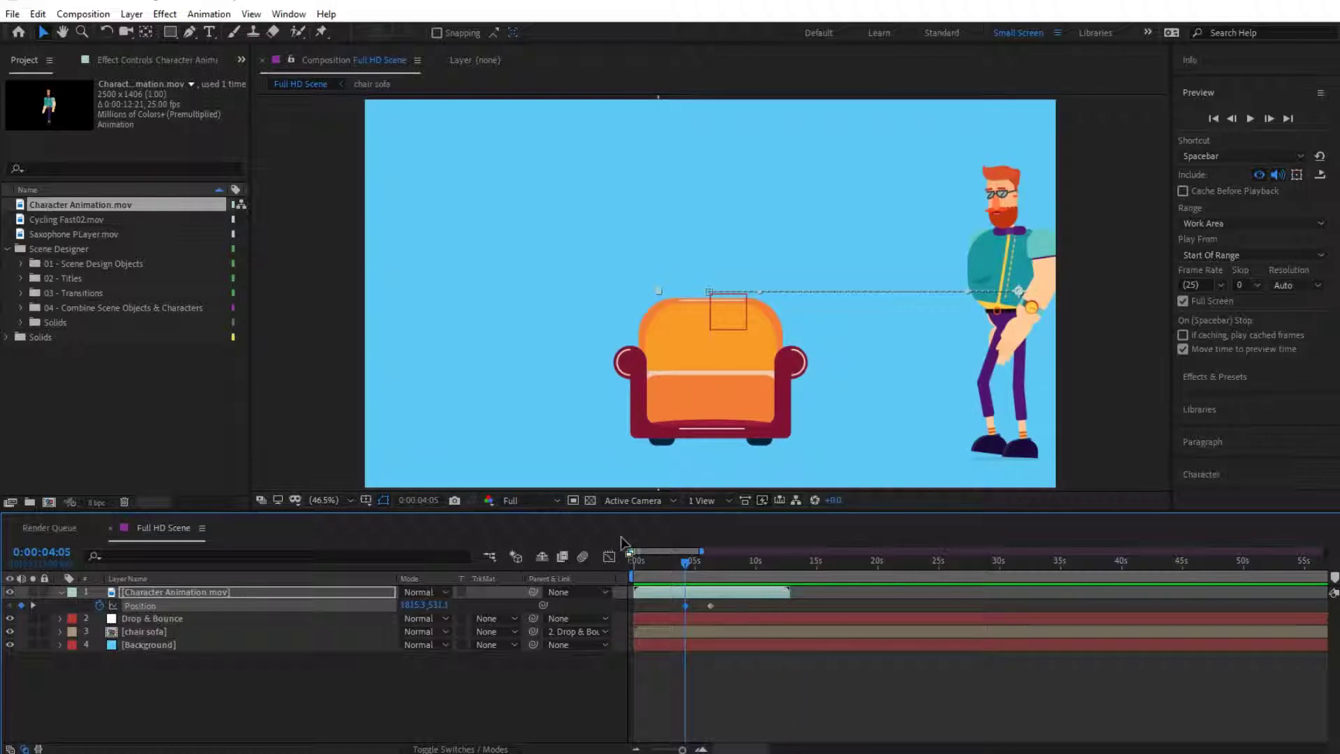
drag(663, 585, 753, 580)
click(753, 698)
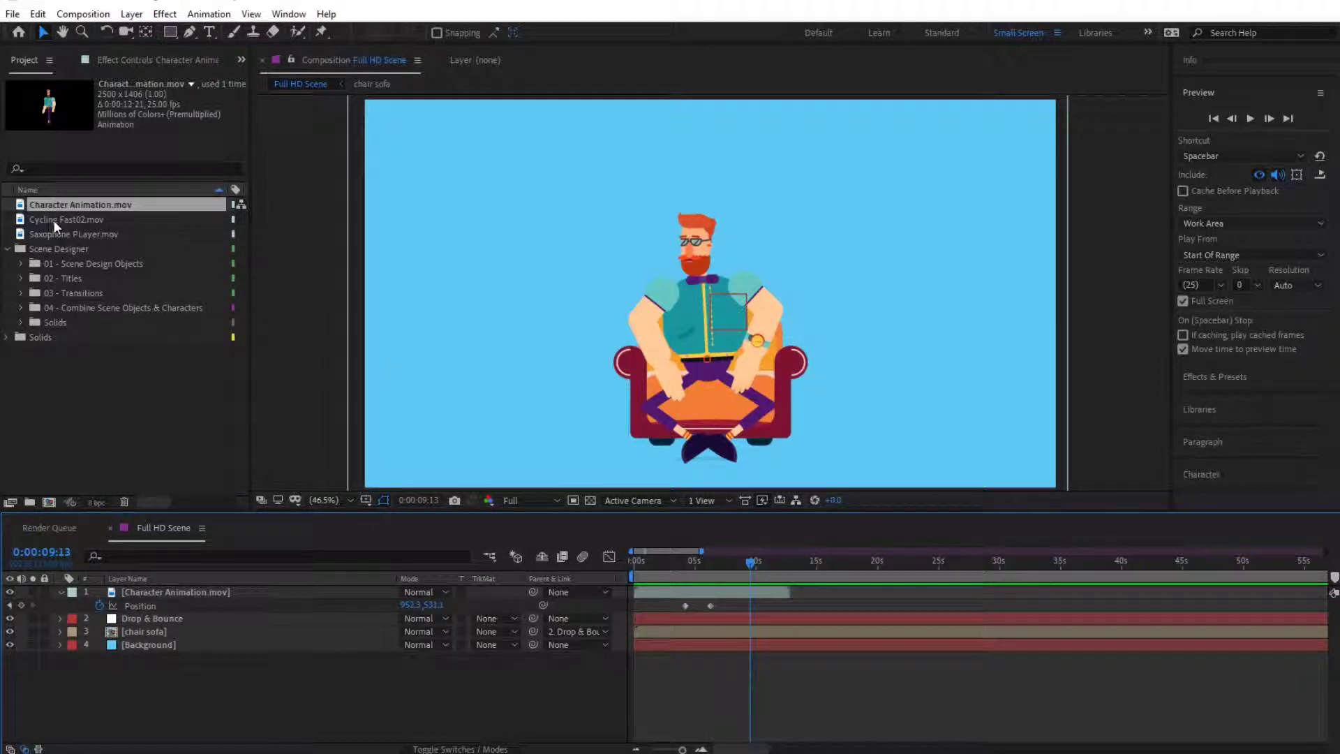
Add Cycling Fast02.mov starting around 7 seconds, shrink it and lower it onto the armchair.
drag(53, 220, 274, 594)
drag(648, 597, 723, 593)
key(s)
drag(444, 611, 411, 612)
drag(809, 236, 816, 353)
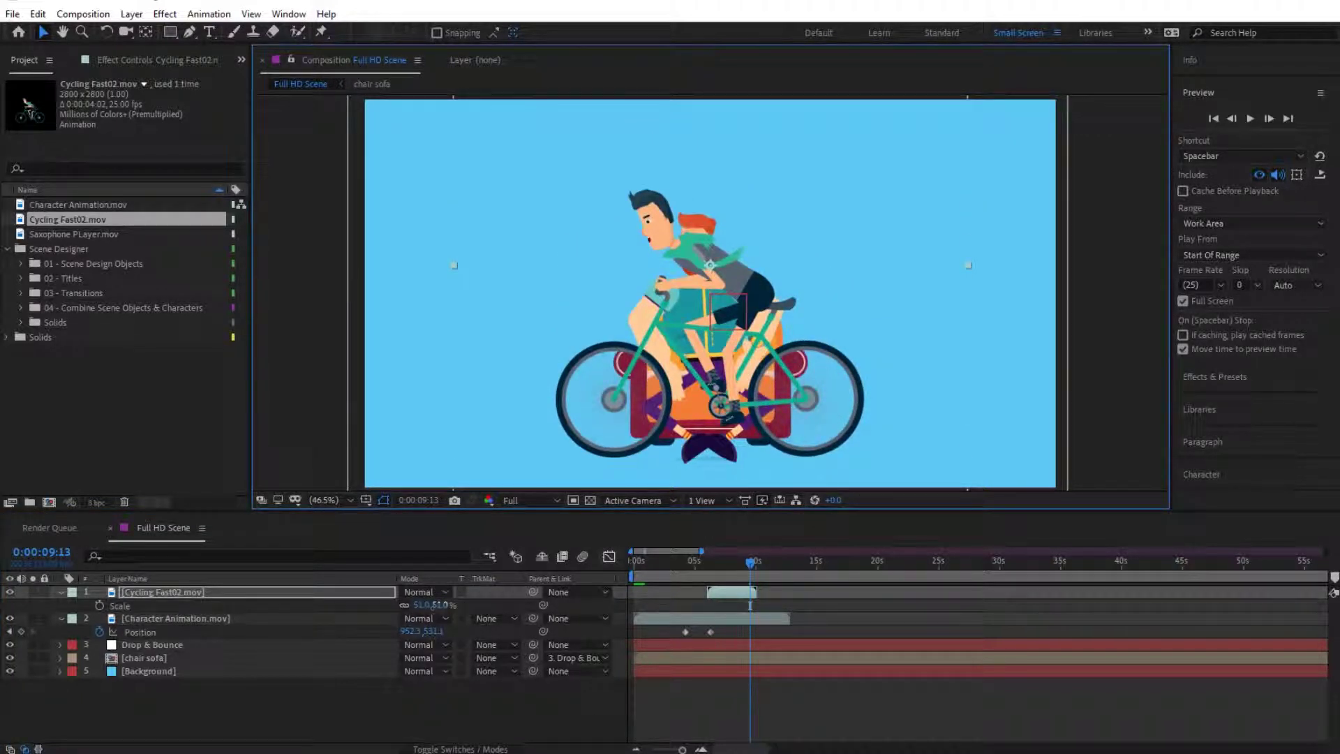
Set the cyclist's scale to exactly 60%, nudge it up, and return to about 6 seconds.
click(437, 606)
text(60)
key(Return)
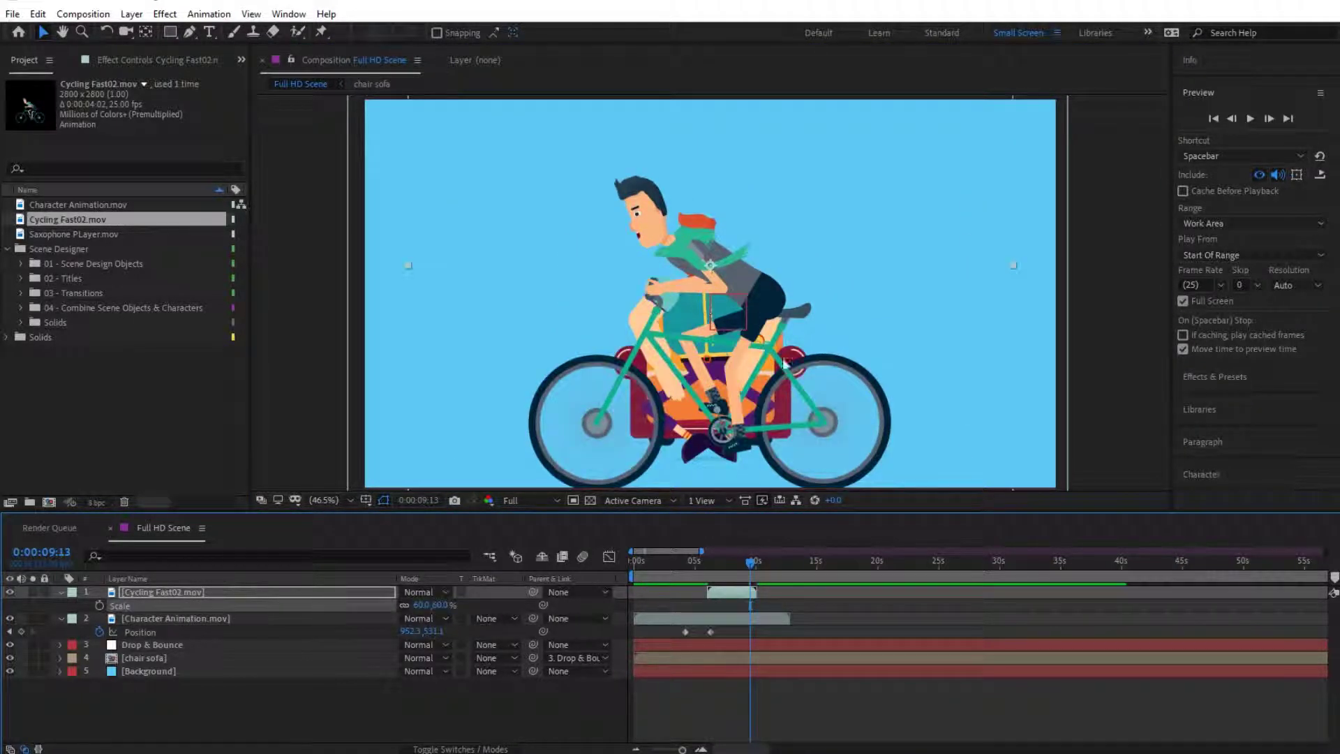
drag(786, 393, 801, 380)
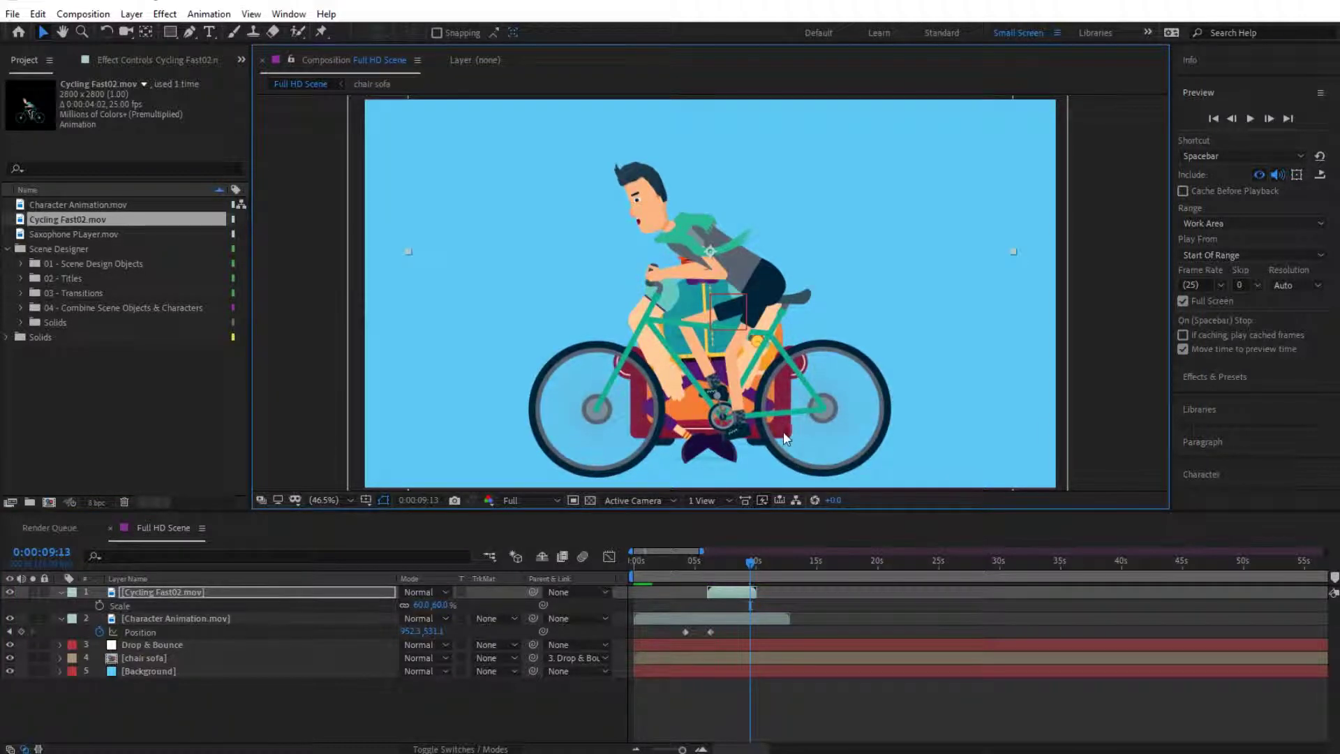
click(711, 572)
drag(711, 571, 746, 591)
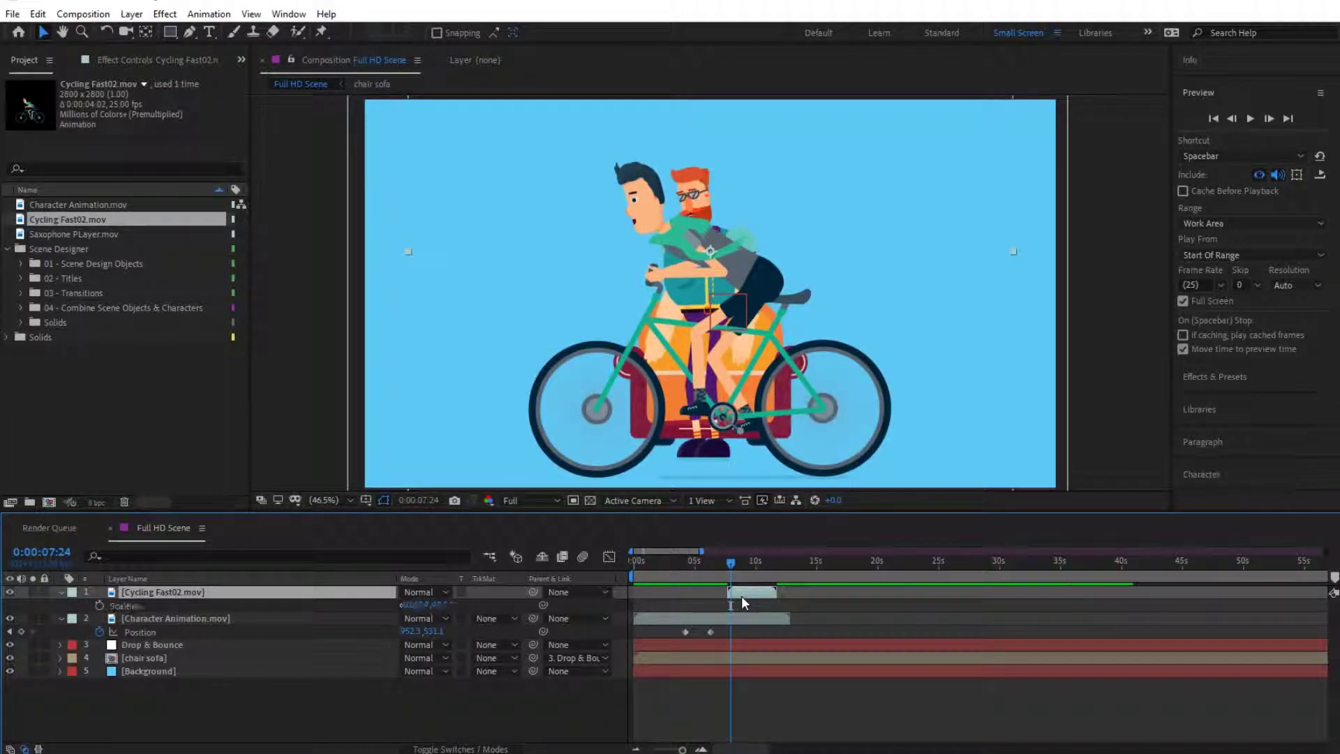
Keyframe the cyclist's Position from off the right edge to the left side by about 11 seconds, then preview.
key(p)
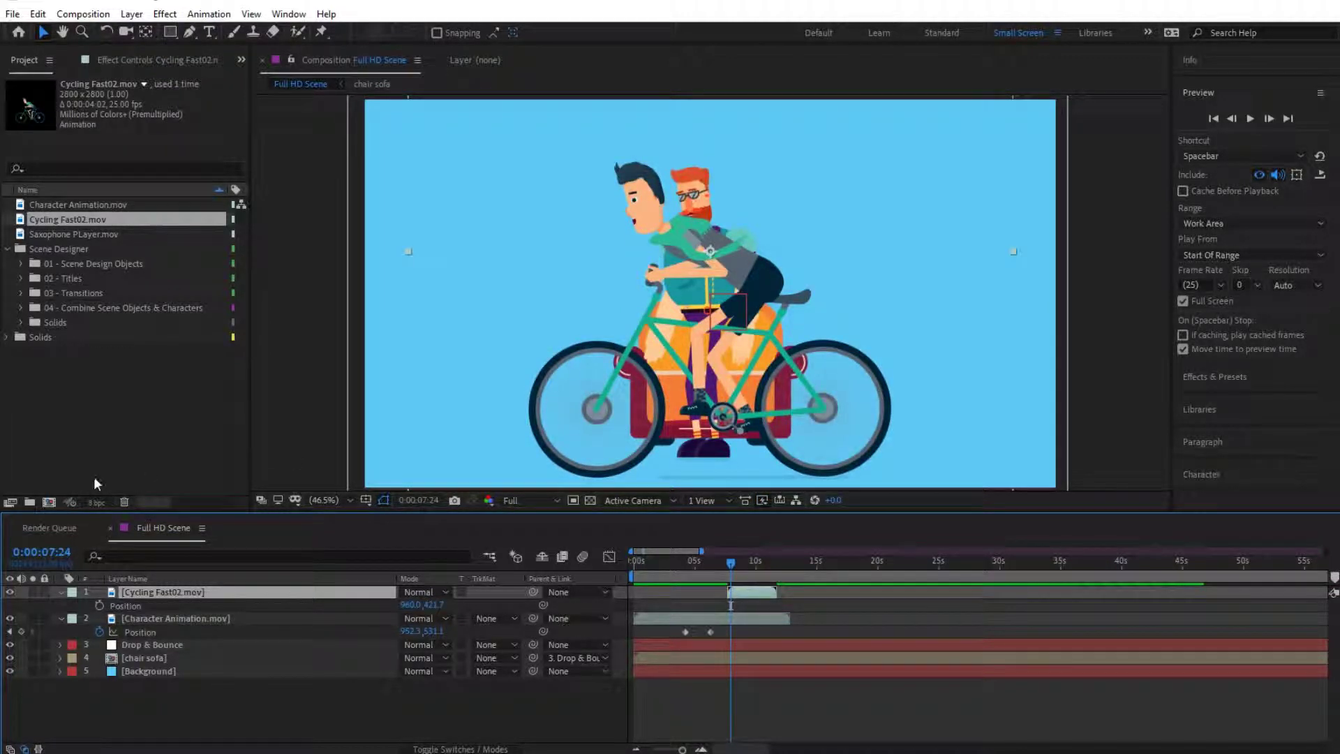
click(99, 604)
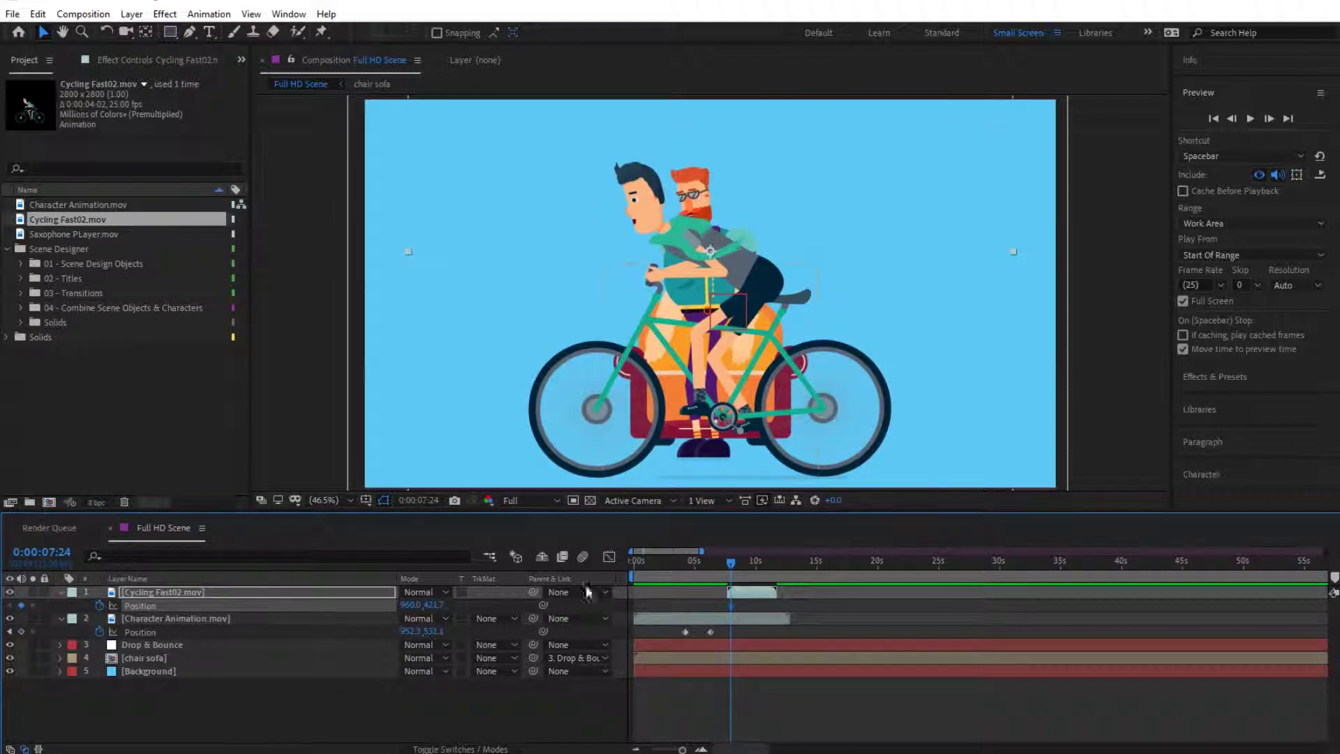
drag(809, 405, 1293, 405)
drag(1063, 403, 1121, 403)
drag(745, 564, 766, 571)
drag(416, 605, 385, 606)
drag(683, 345, 285, 400)
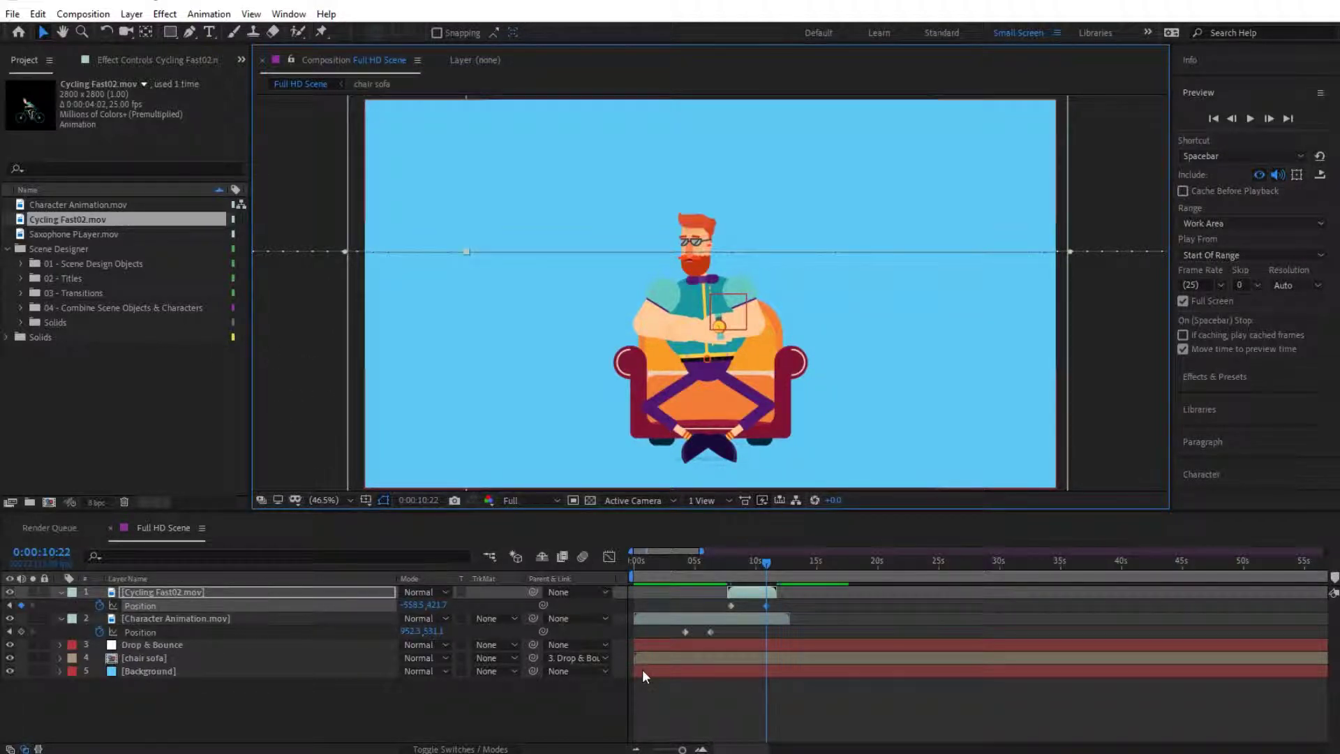
key(space)
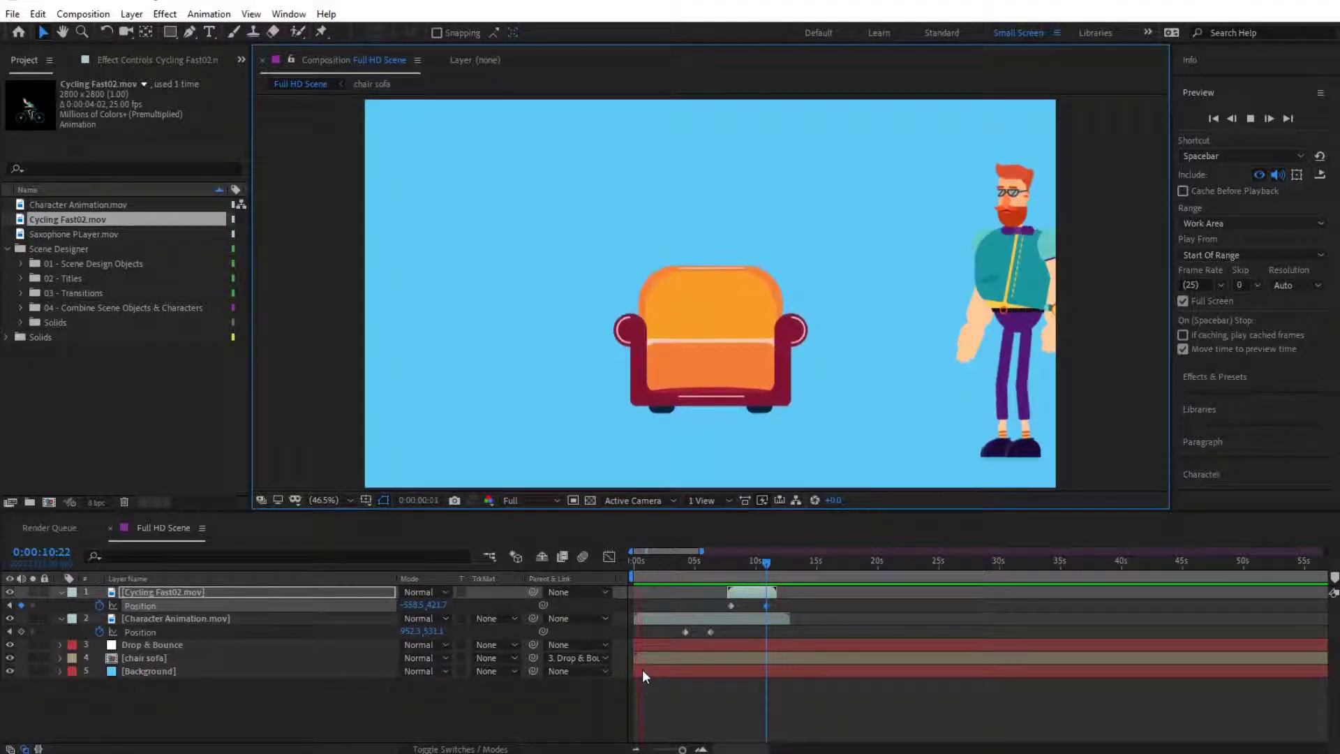
Add Saxophone PLayer.mov at 43% scale, placed to the left of the sofa.
key(space)
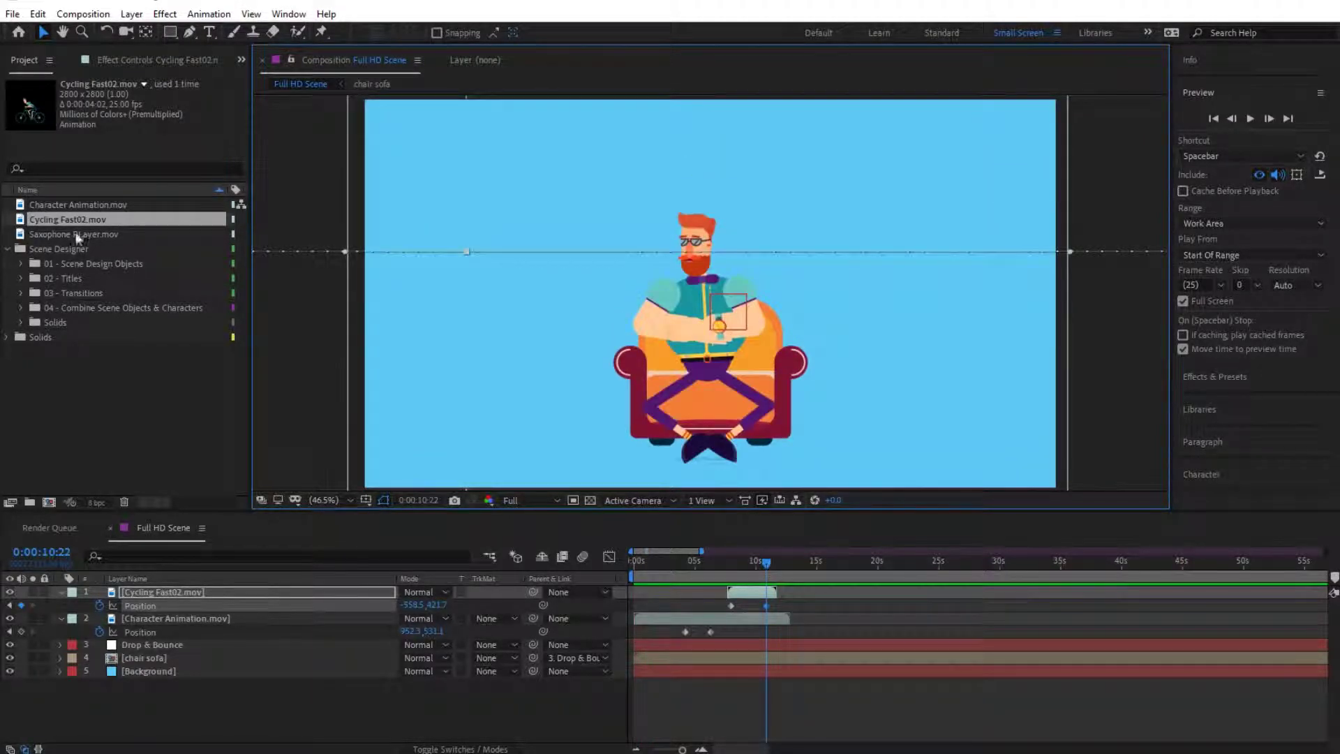
click(63, 234)
drag(57, 233, 563, 389)
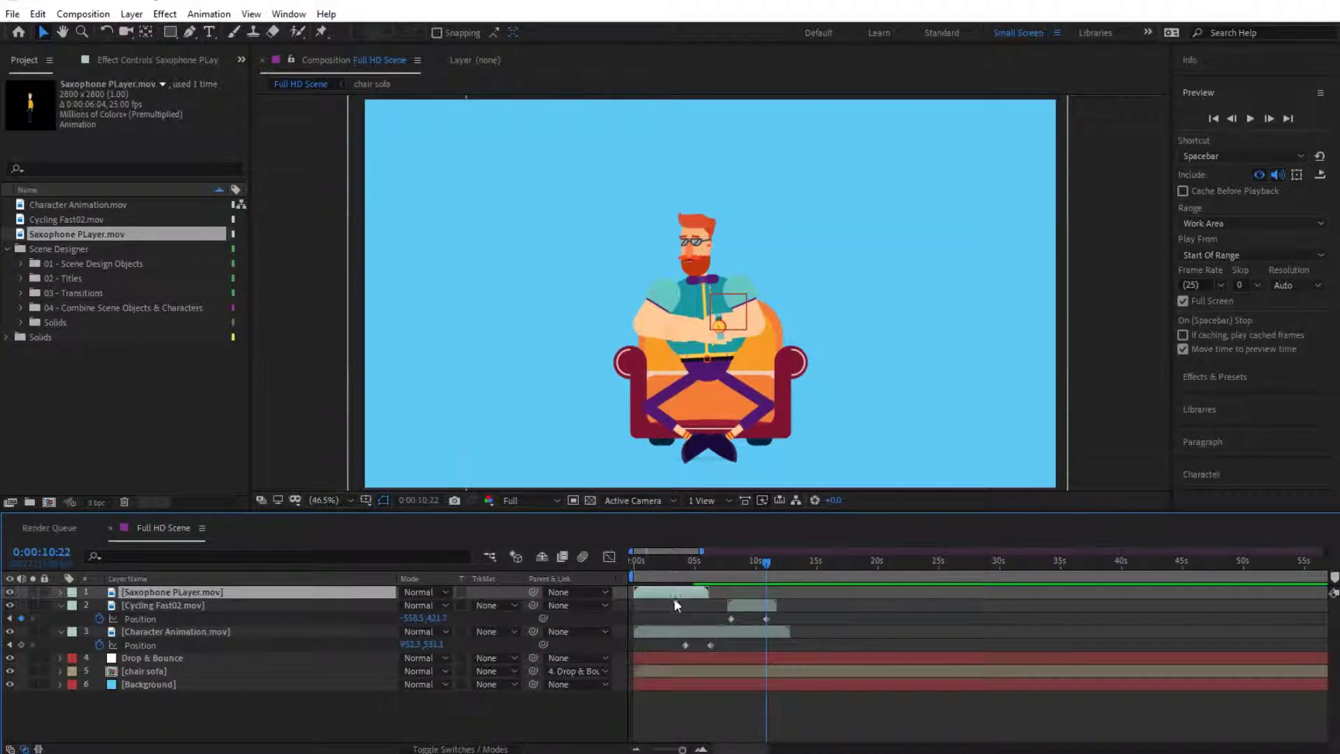
mouse_move(654, 593)
mouse_down()
mouse_move(719, 592)
mouse_move(655, 593)
mouse_up()
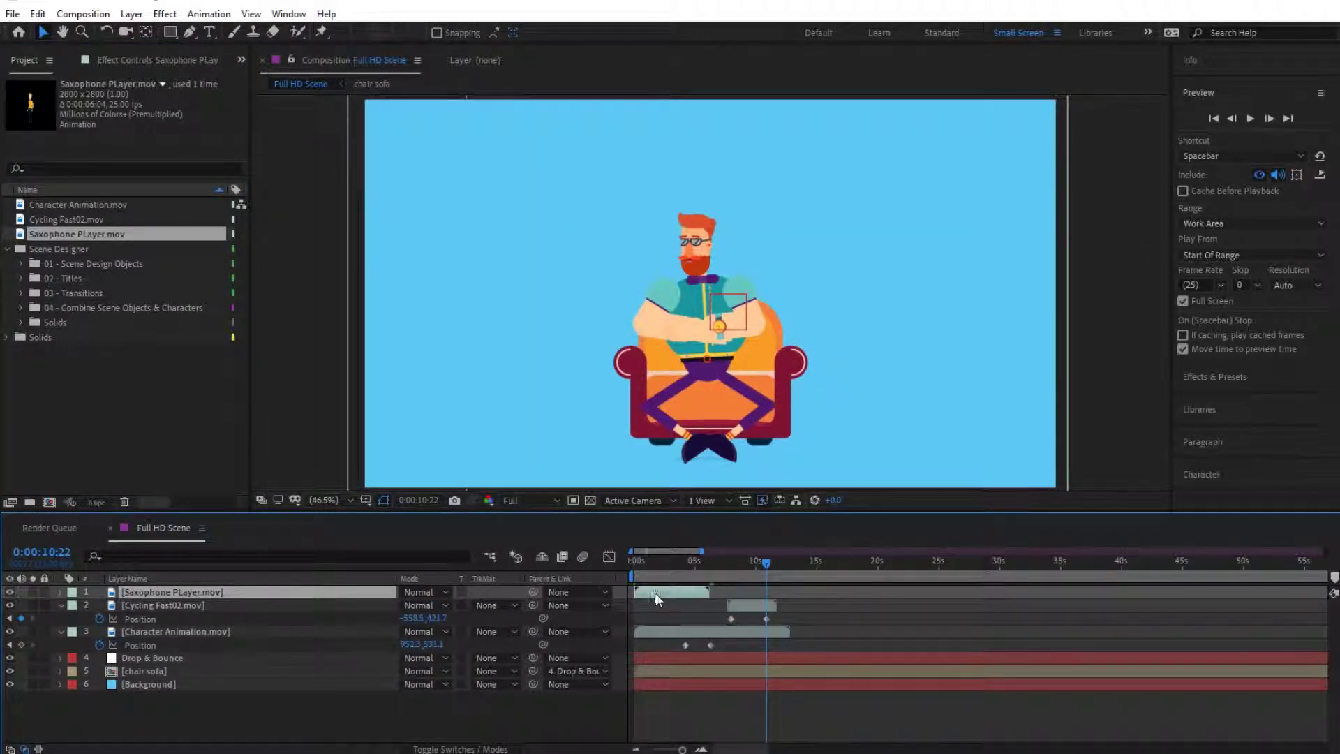
click(667, 567)
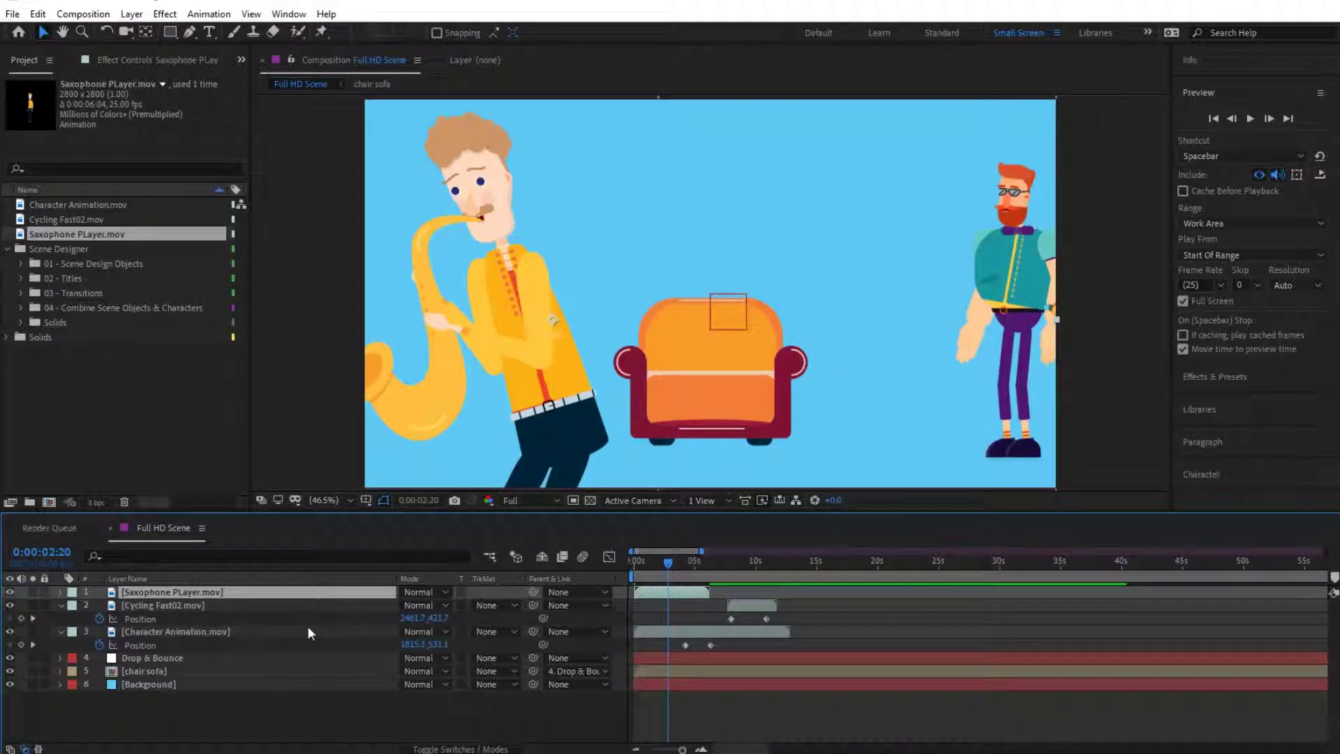
key(s)
drag(452, 609, 398, 610)
drag(548, 382, 508, 339)
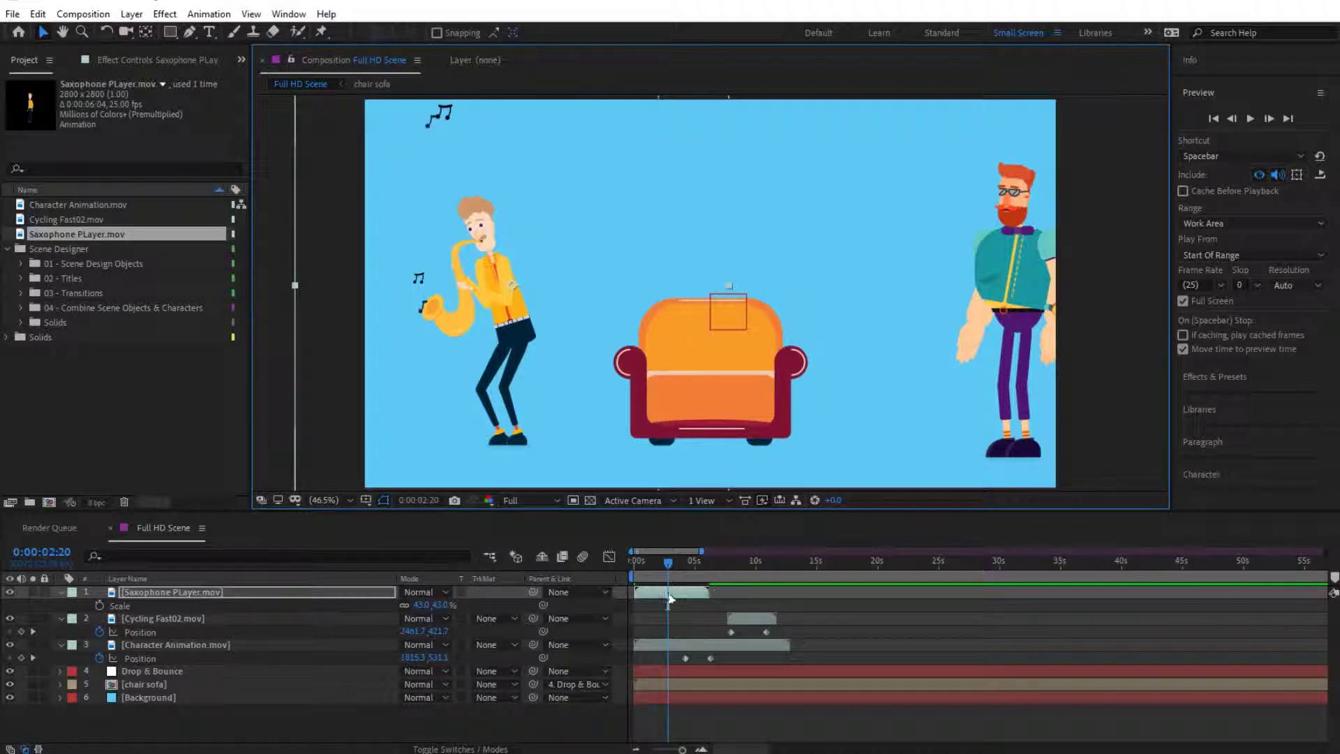
Set the saxophone player's Scale X to -43 to mirror him, deselect, and preview.
click(669, 595)
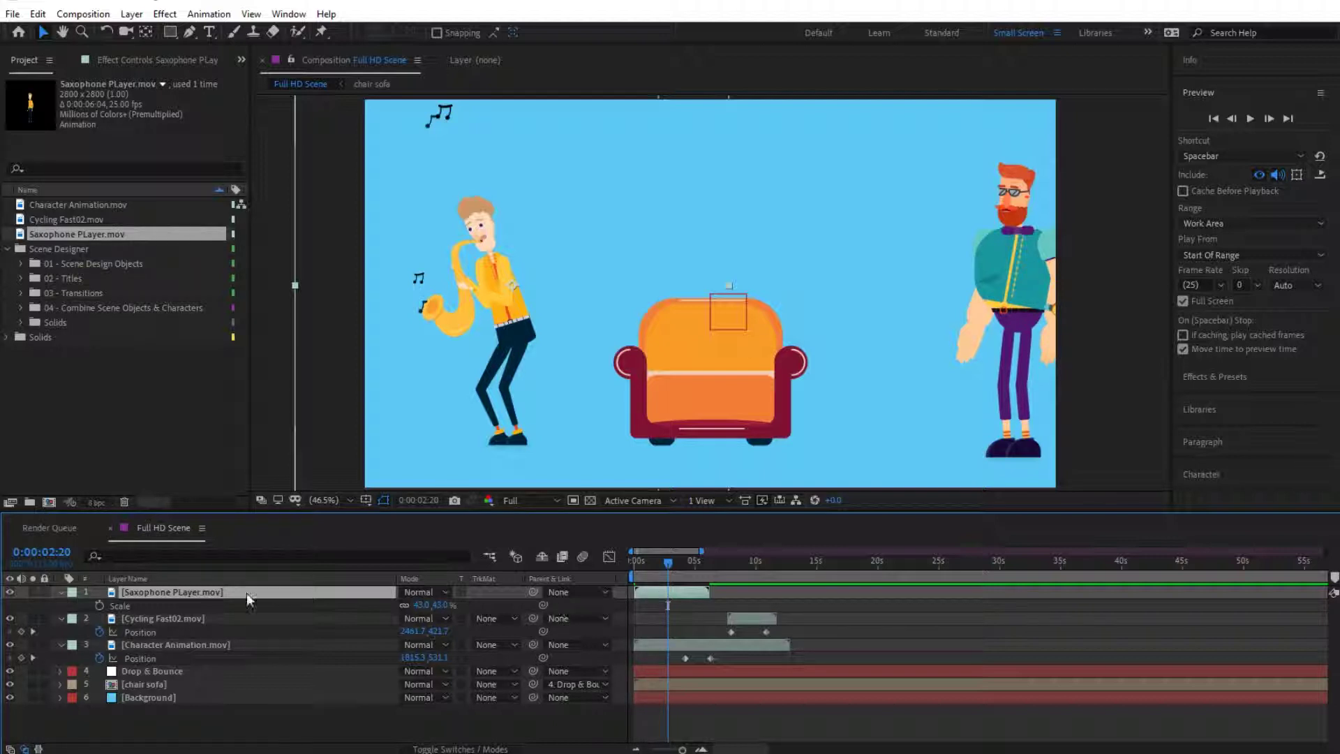
click(420, 605)
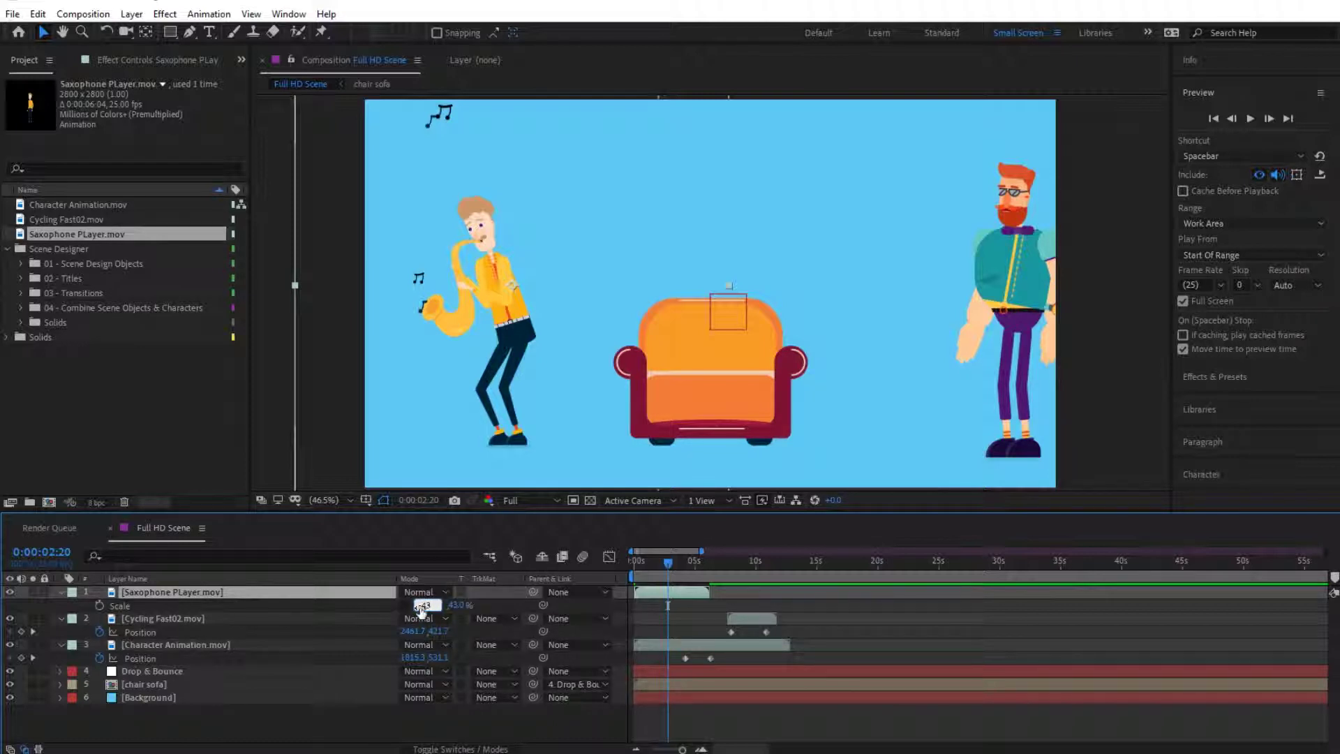
key(Return)
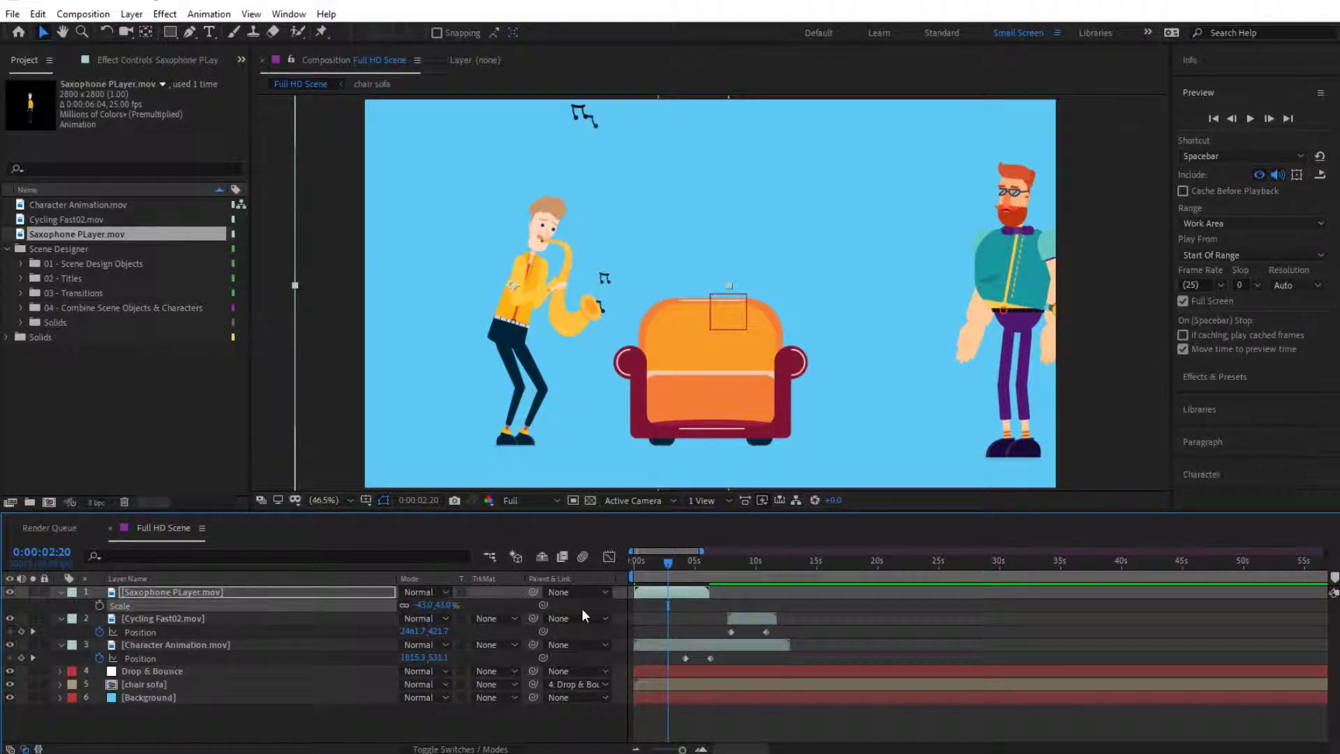
key(F2)
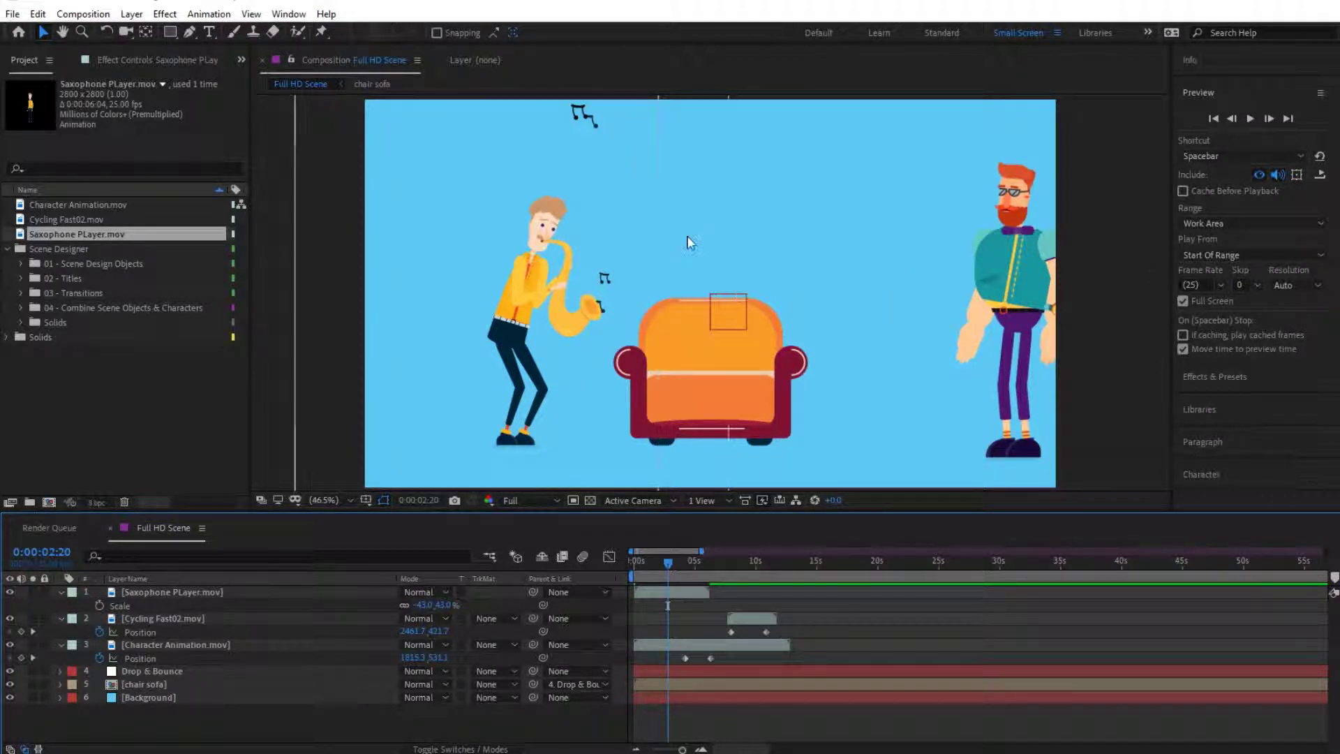
key(space)
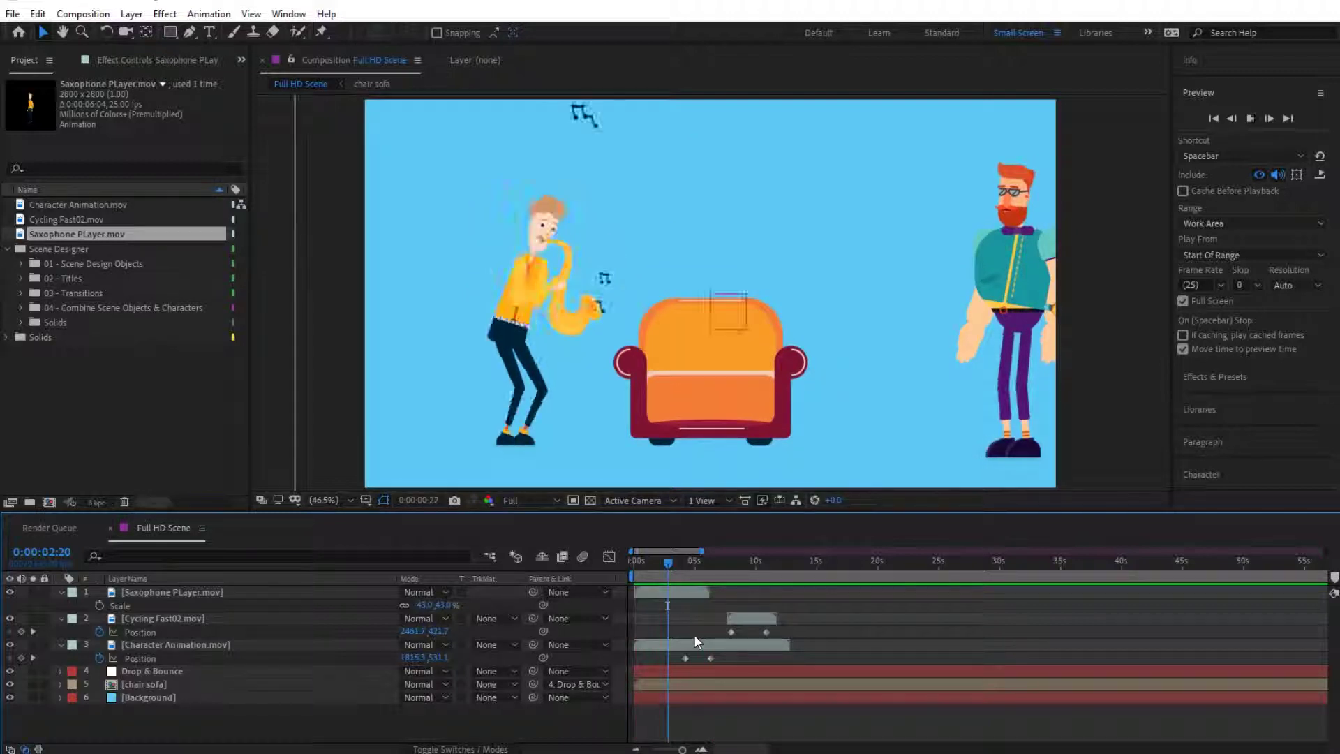
Duplicate the Saxophone PLayer layer, start the copy around 6 seconds, and preview.
click(667, 593)
key(ctrl+d)
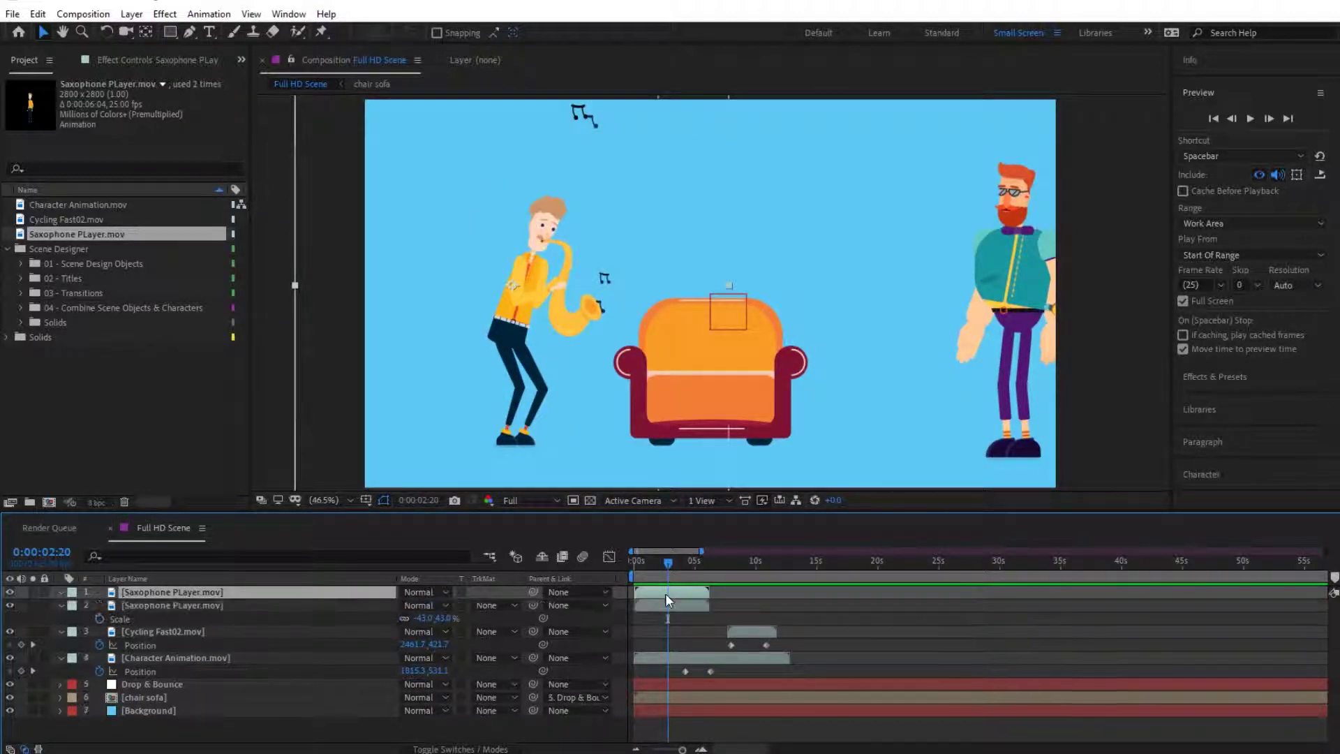
drag(659, 591, 728, 602)
scroll(858, 605, up, 5)
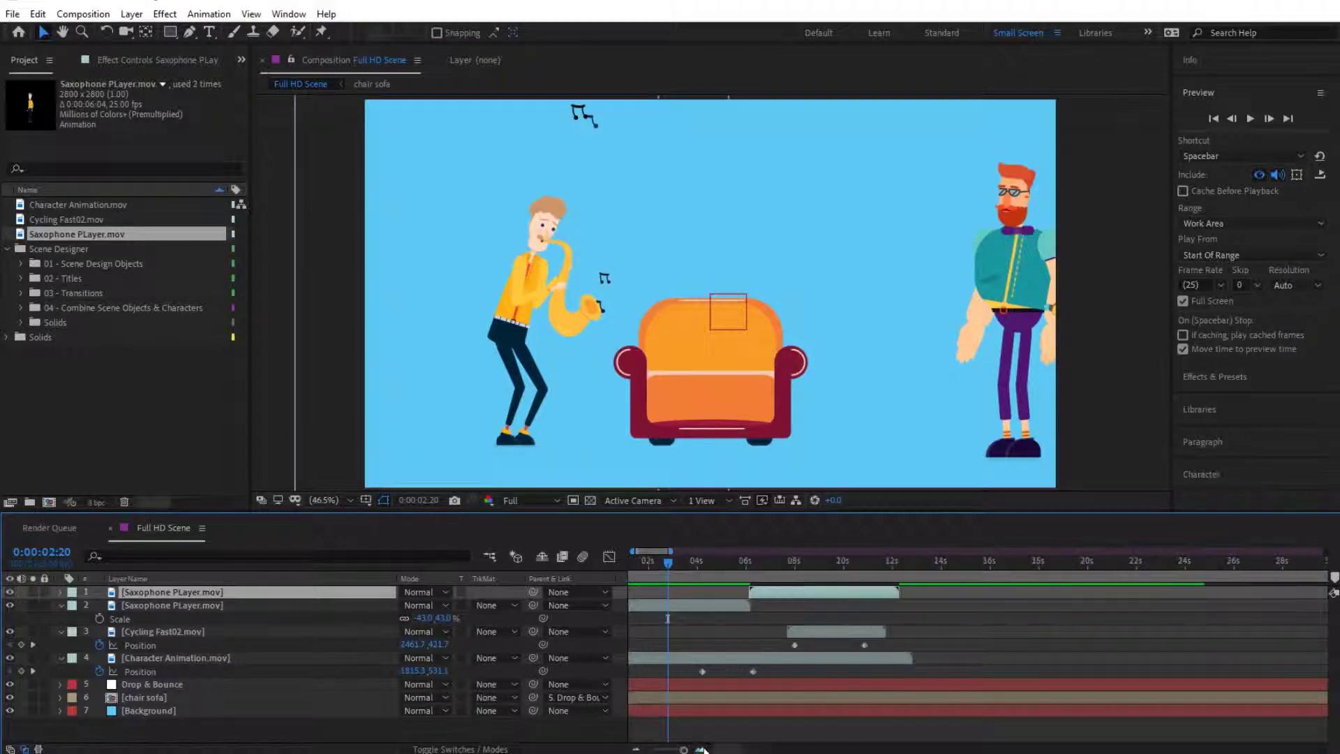
drag(867, 596, 910, 592)
click(837, 566)
key(space)
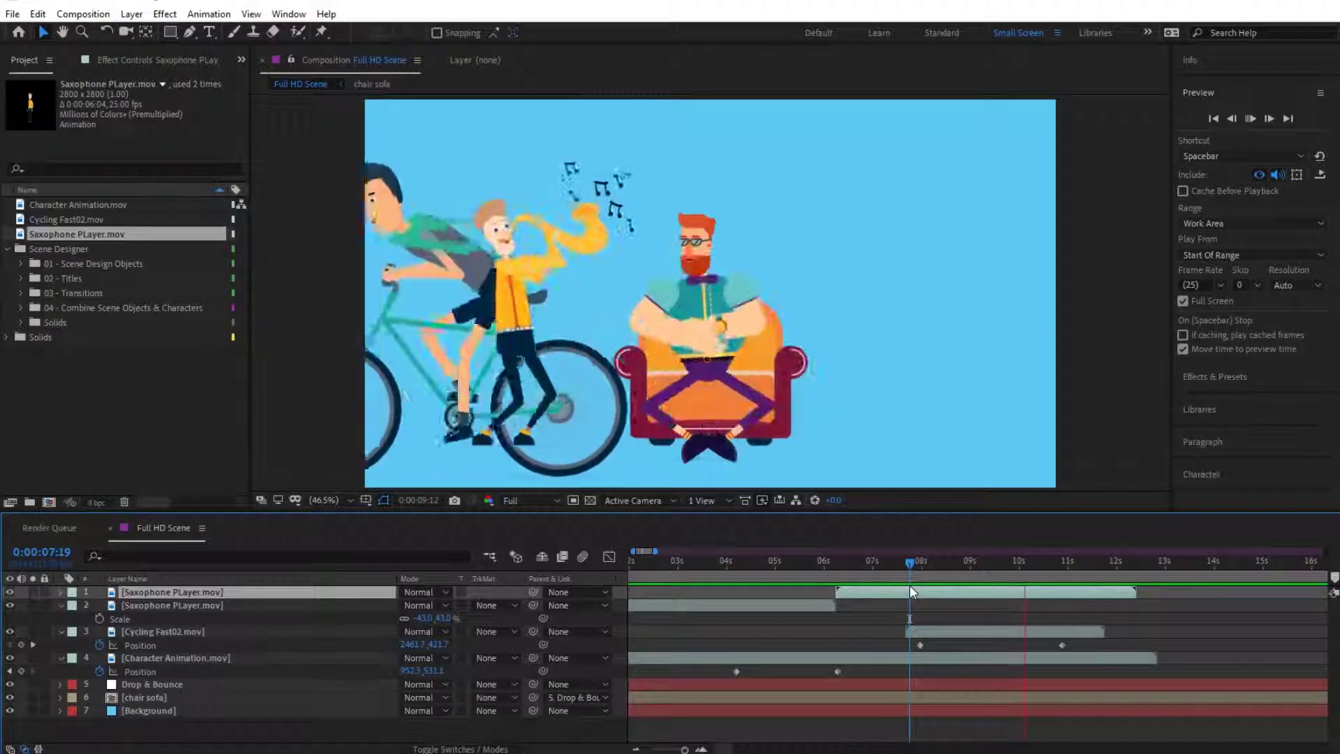
Drop both Saxophone PLayer.mov layers to layers 5 and 6 above Background, then preview the scene.
key(space)
shift+click(182, 604)
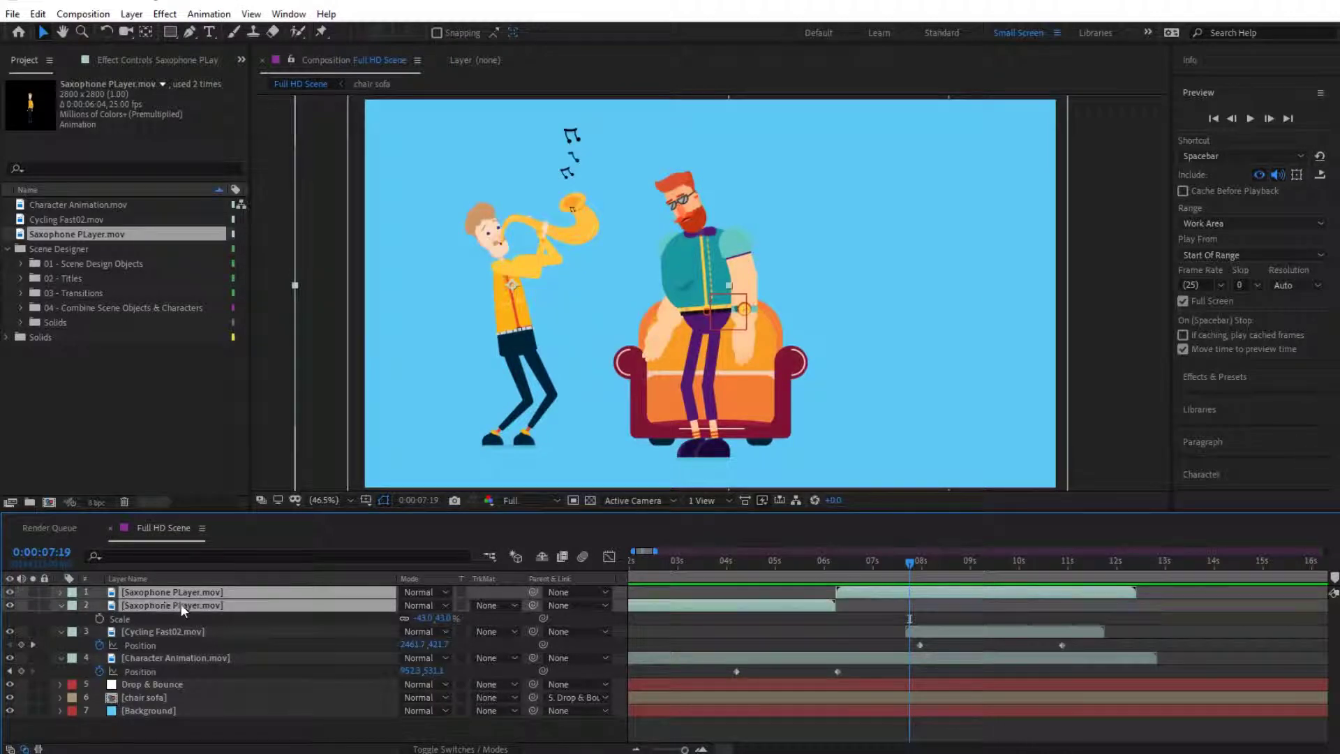
drag(162, 600, 205, 709)
click(61, 684)
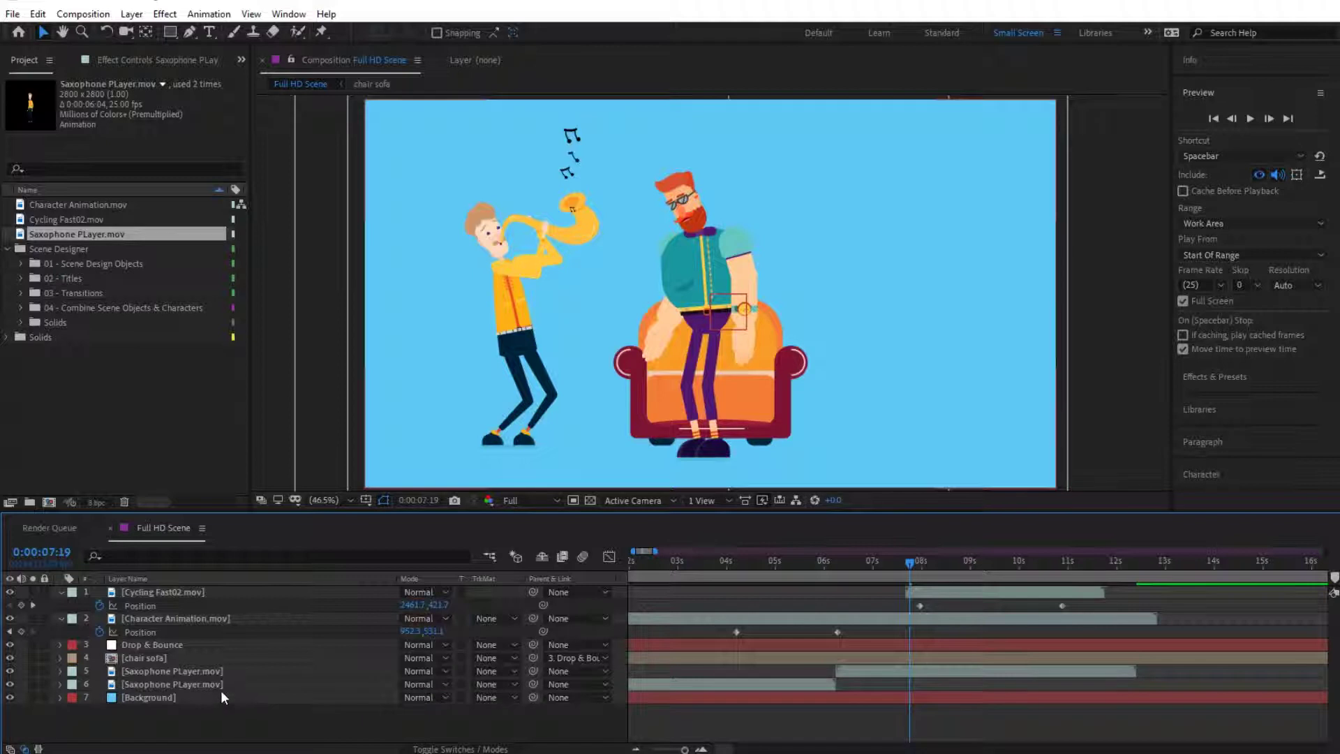
key(space)
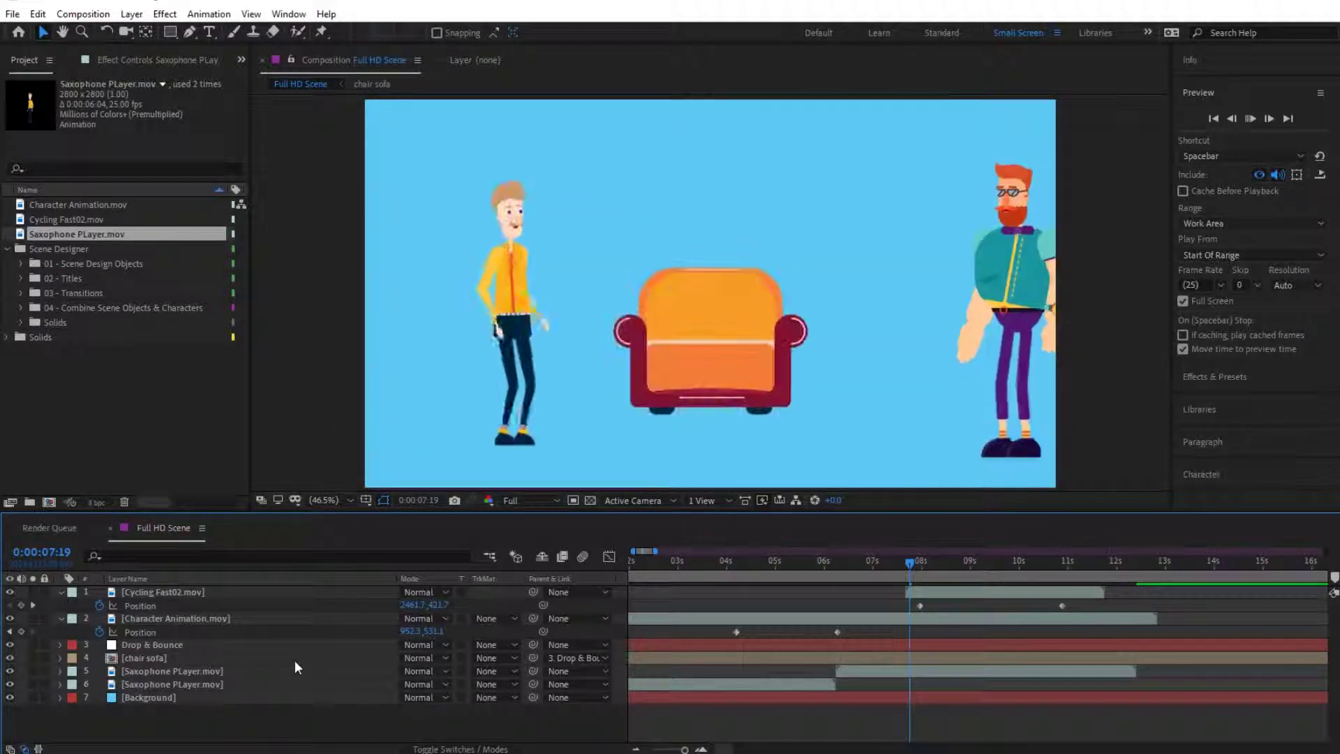